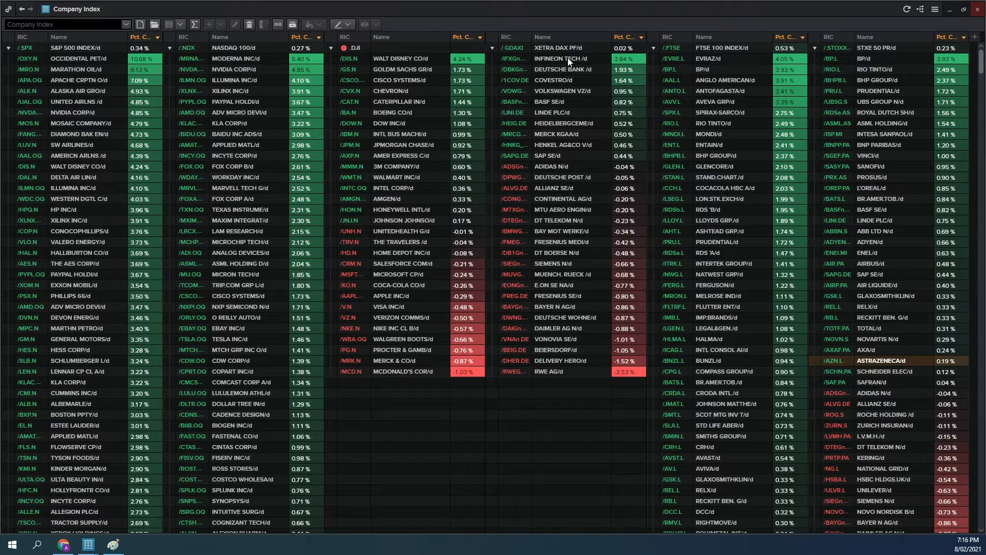
Step: Search the Company Index monitor for "merck kga" and check which index it belongs to
left_click(564, 10)
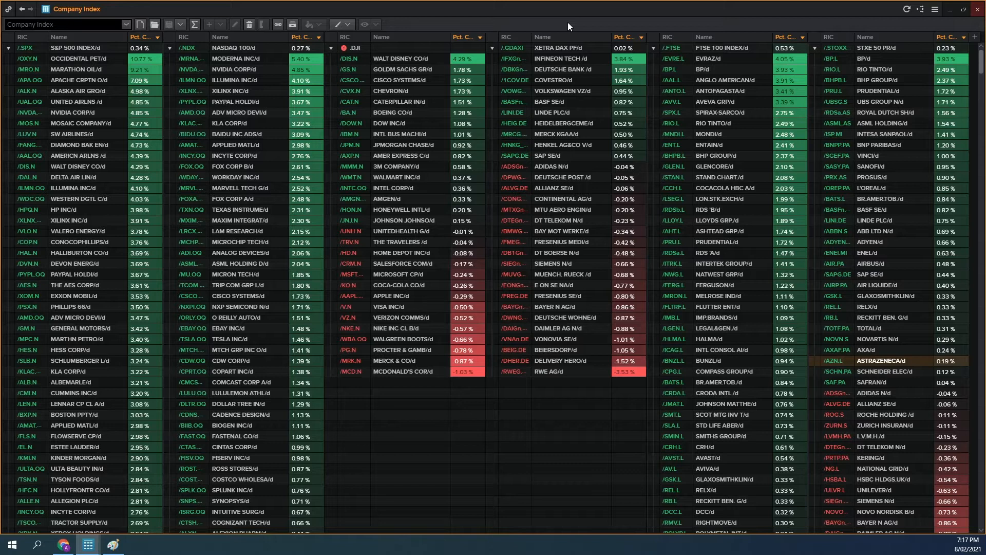
key("ctrl+f")
key("BackSpace")
type("merck")
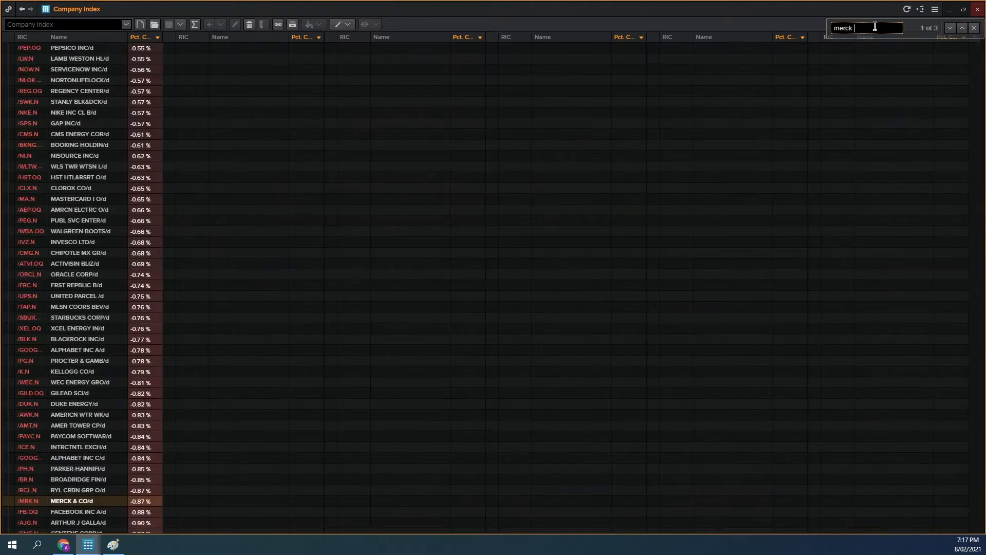
type(" kga")
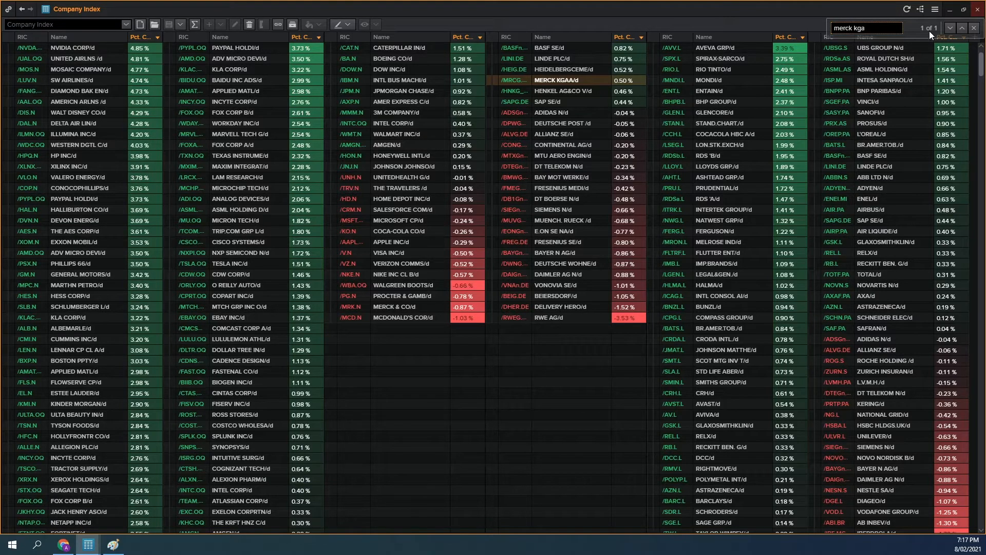
scroll(595, 146, "up", 2)
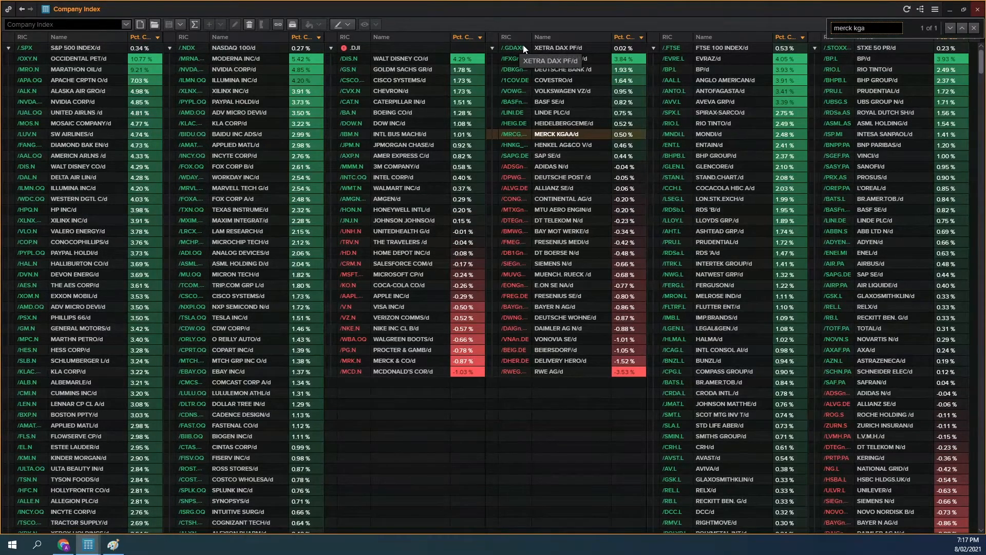
Step: Search the Company Index monitor for "astra", check both matches and their indices, and clear the search text
left_click_drag(880, 29, 823, 24)
type("astra")
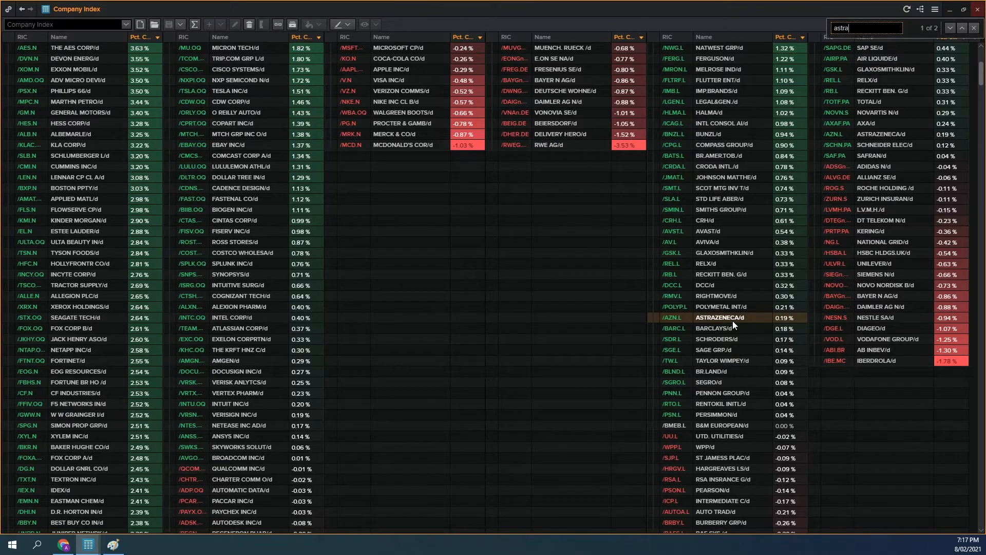
scroll(731, 321, "up", 7)
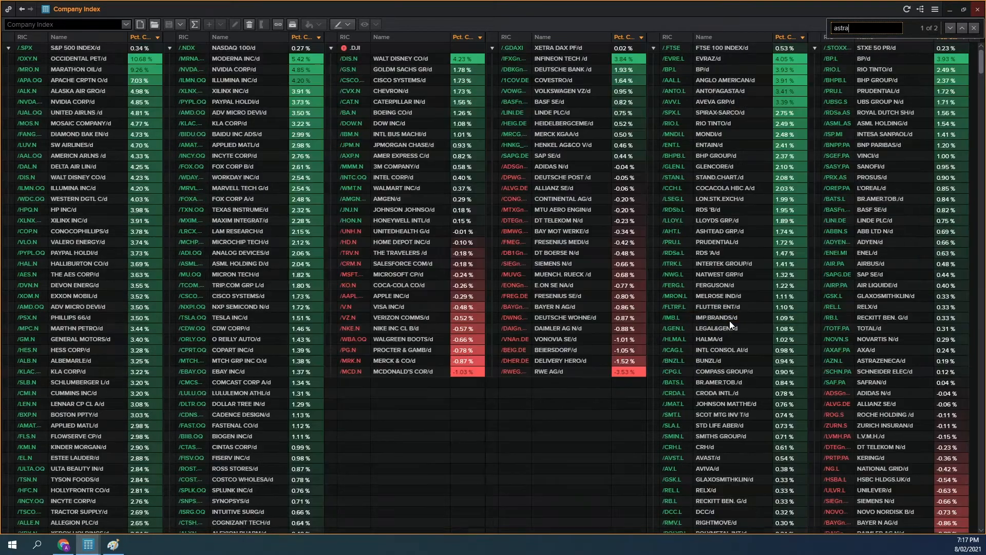
left_click(962, 28)
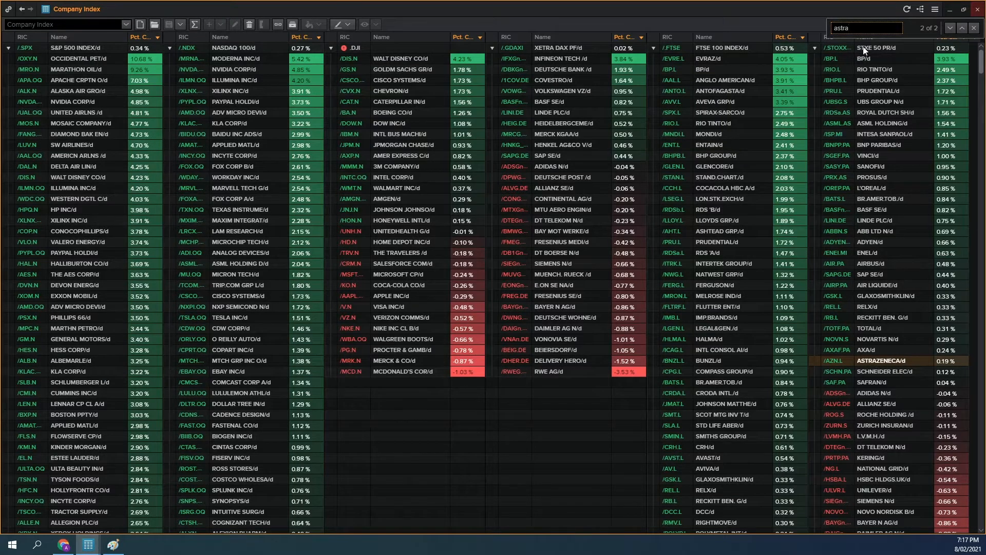
key("BackSpace")
key("BackSpace")
key("BackSpace")
key("BackSpace")
key("BackSpace")
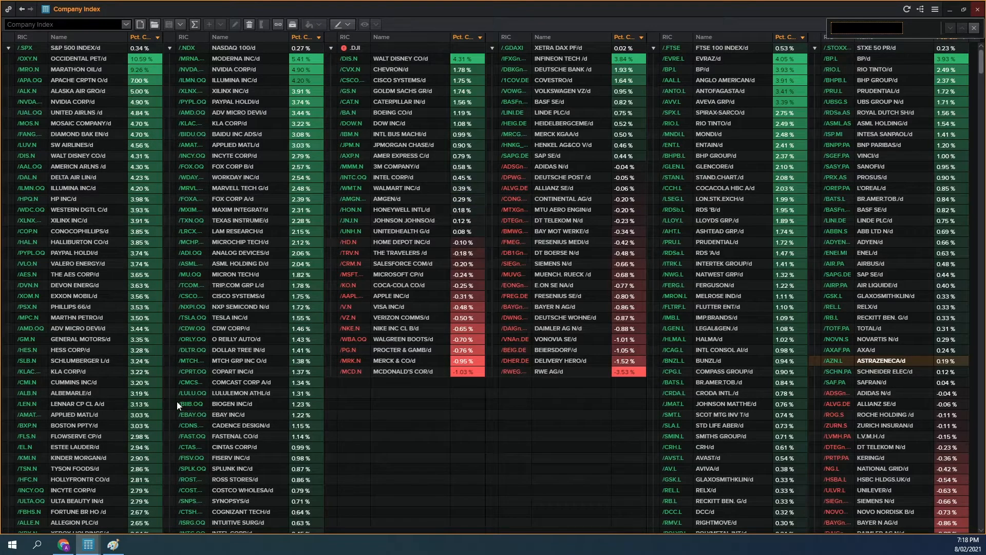
Step: Switch to Chrome and view the TradingView layout of equity index charts with the VIX
left_click(64, 547)
left_click(229, 8)
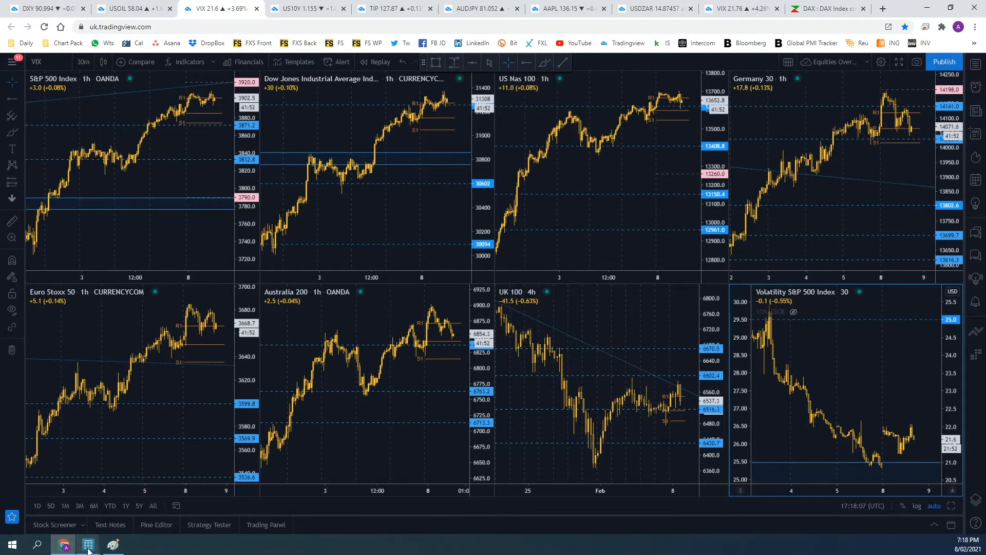
Step: Switch back to Eikon and review the constituents of the S&P 500, NASDAQ 100, Dow Jones, DAX, STOXX Europe 50 and FTSE 100
mouse_move(89, 544)
left_click(608, 491)
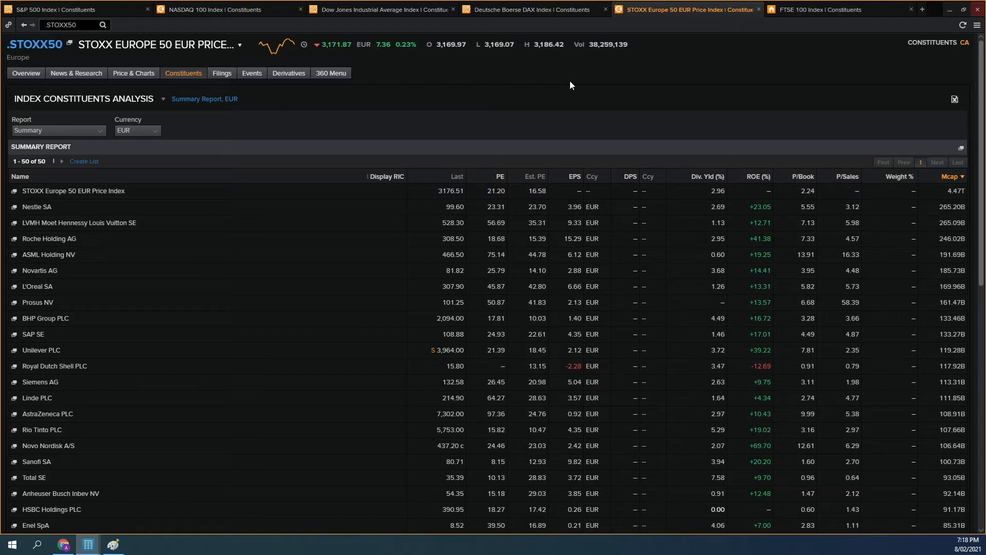
left_click(93, 10)
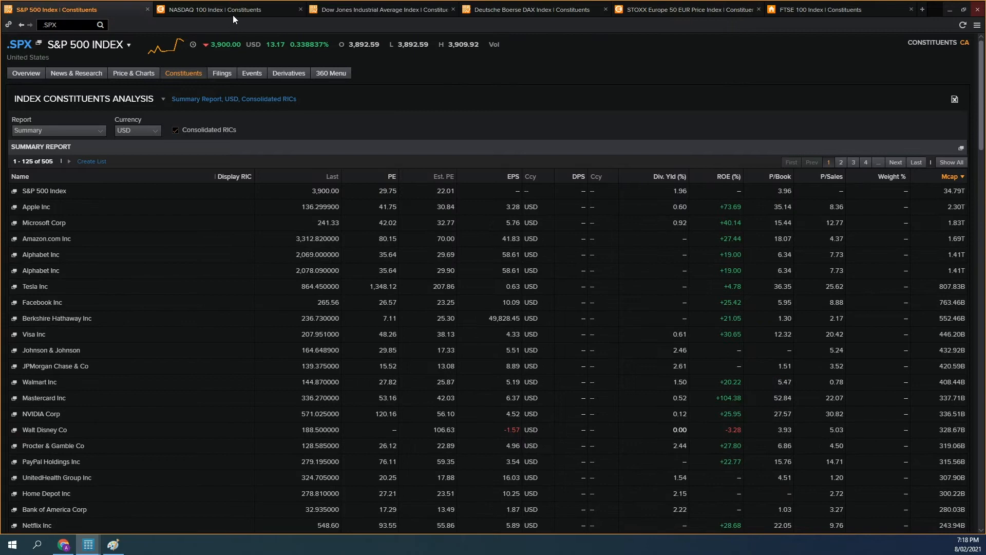
left_click(257, 16)
left_click(365, 11)
left_click(544, 10)
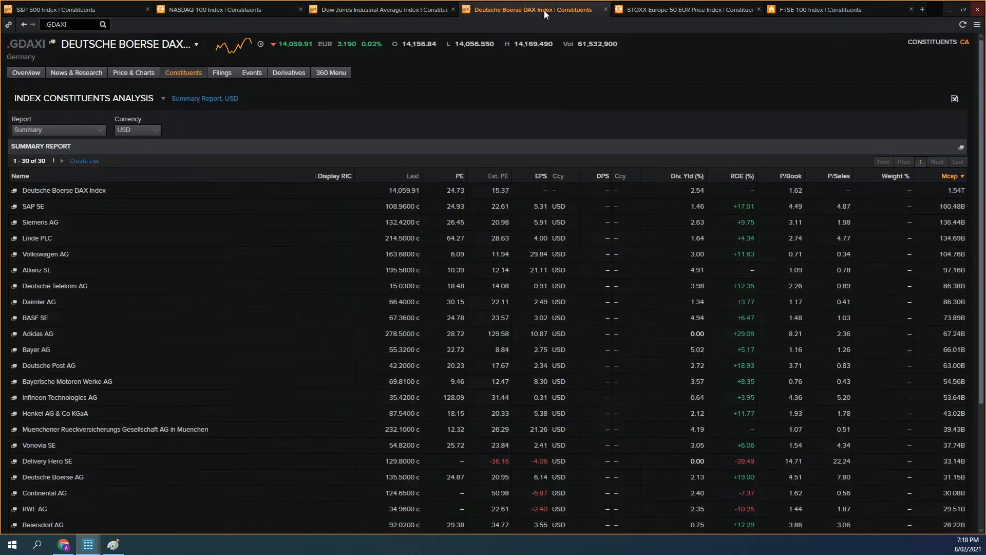
left_click(668, 9)
left_click(809, 11)
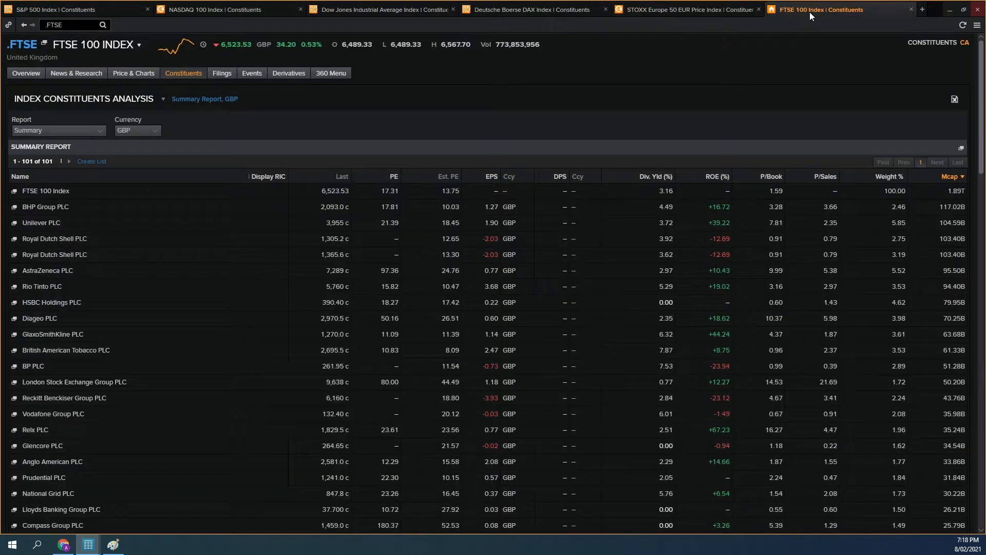
Step: Add a new tab to the Company Index window and open the Monitor app in it
mouse_move(89, 545)
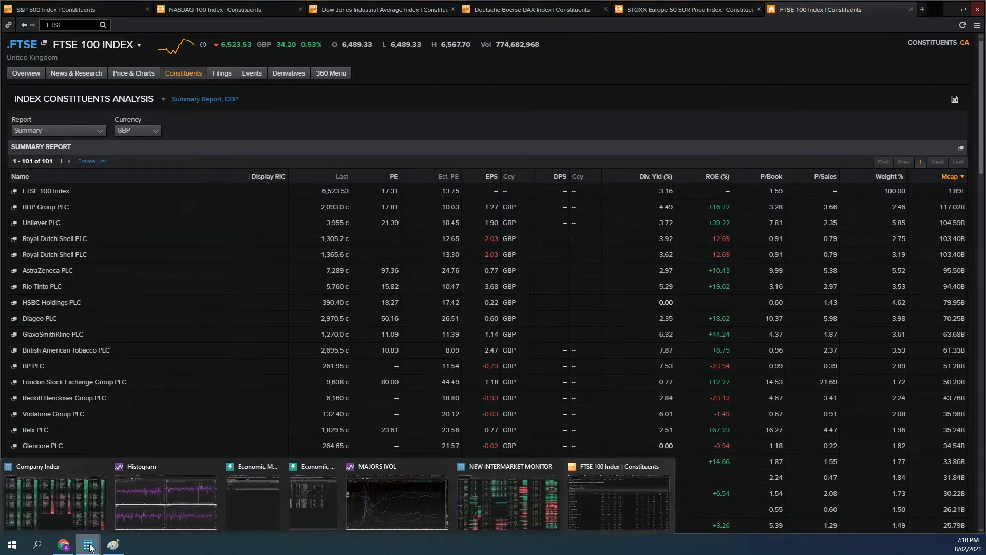
left_click(61, 505)
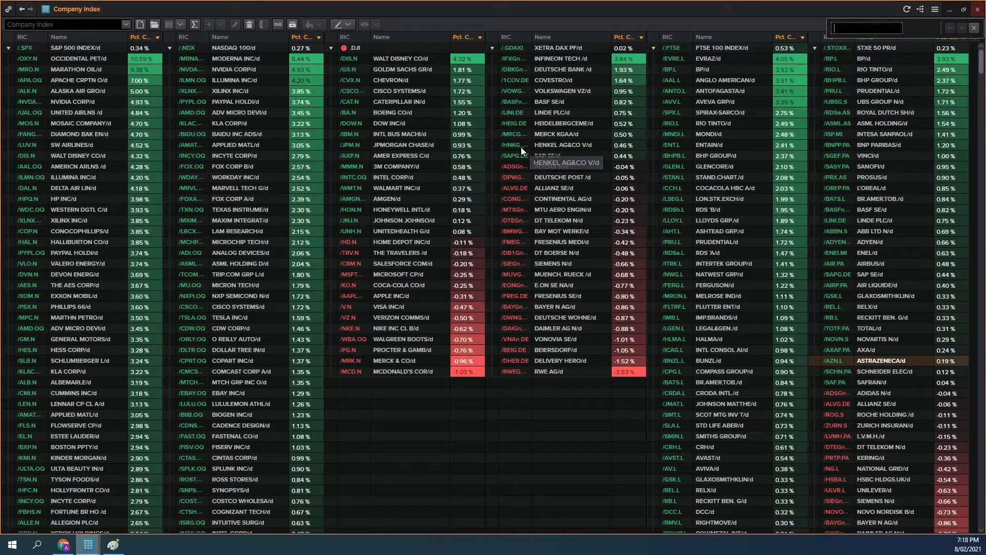
right_click(430, 6)
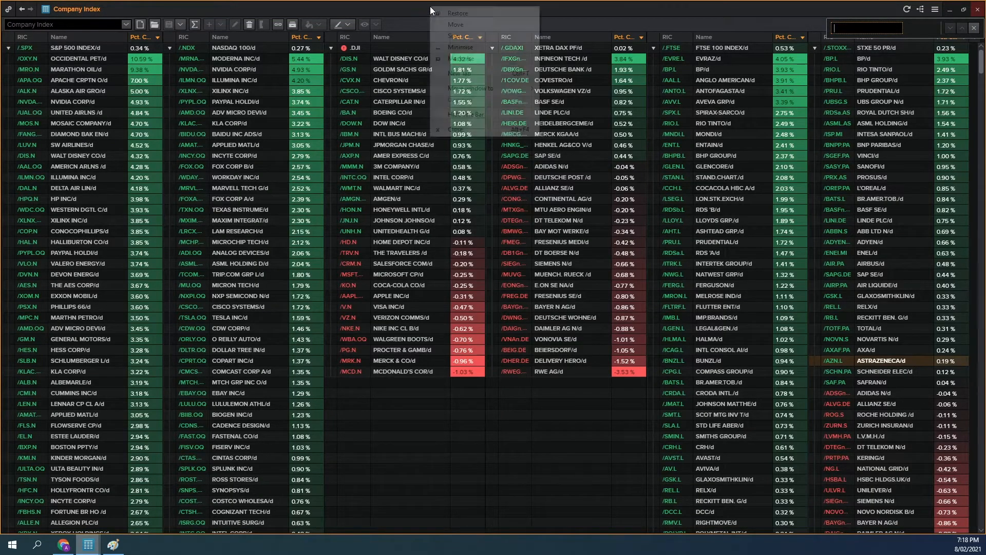
left_click(472, 77)
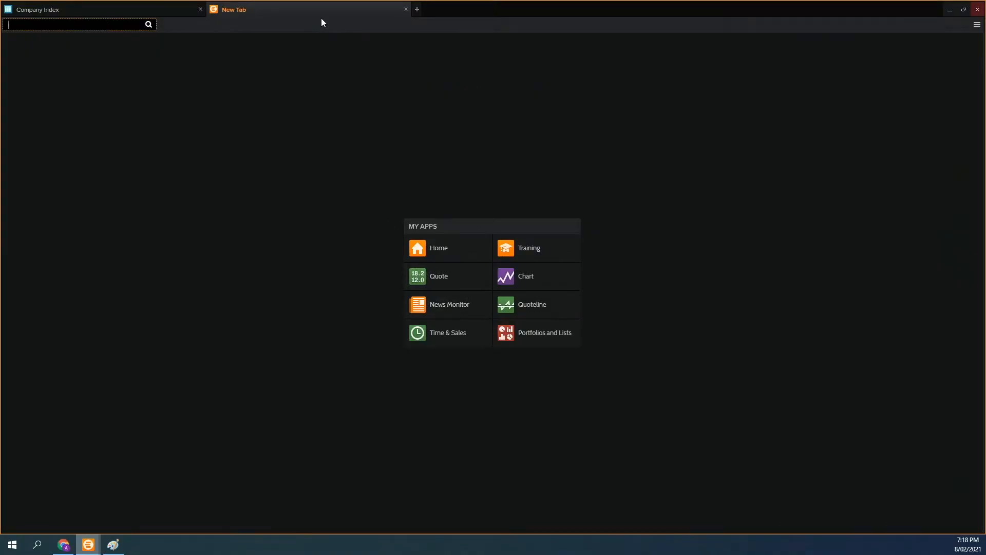
type("monitor")
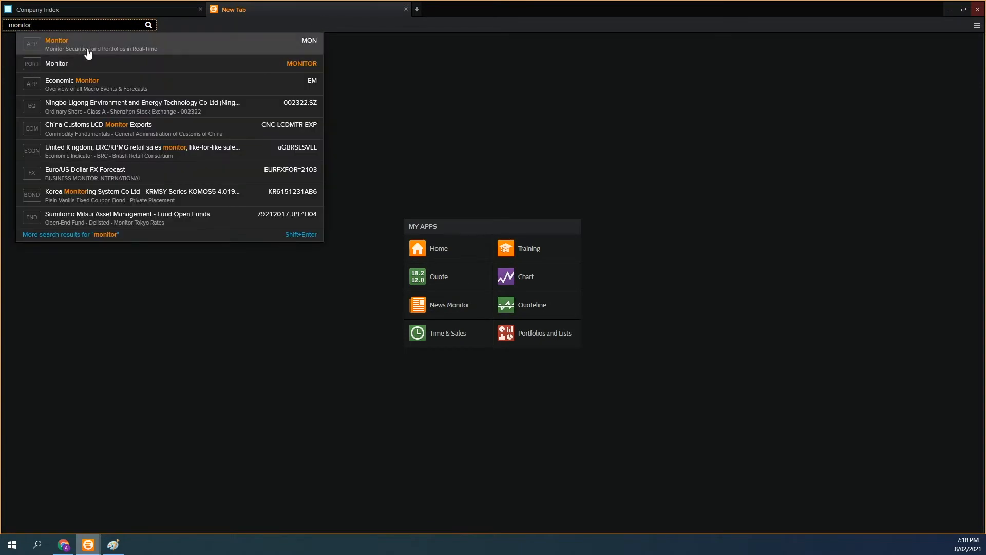
left_click(87, 49)
Step: Return to the Company Index monitor and close its find bar
left_click(141, 8)
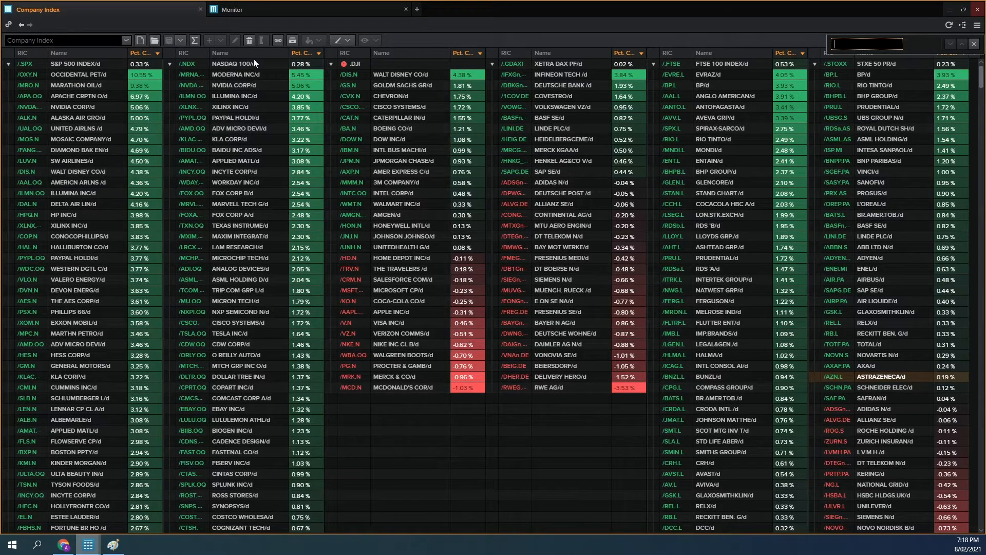
left_click(112, 536)
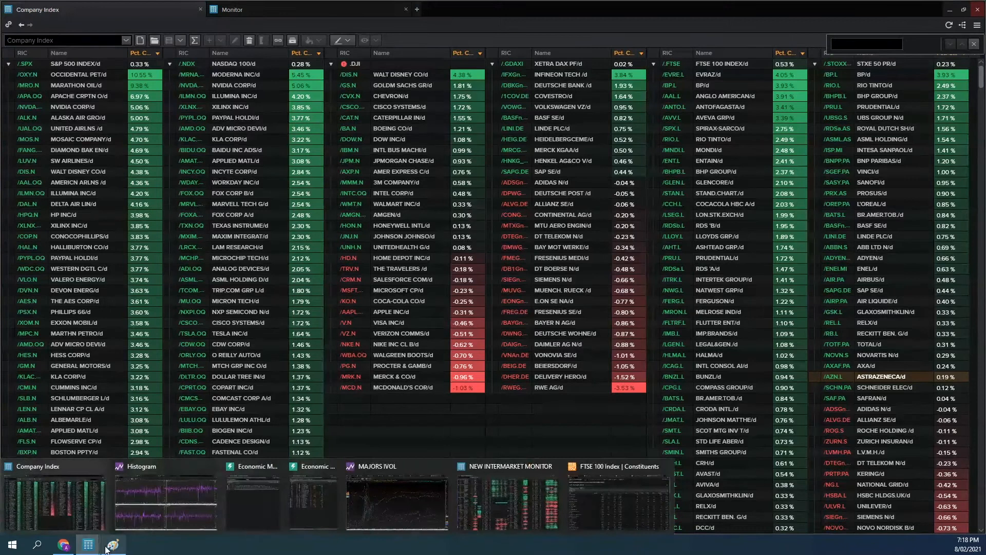
left_click(204, 23)
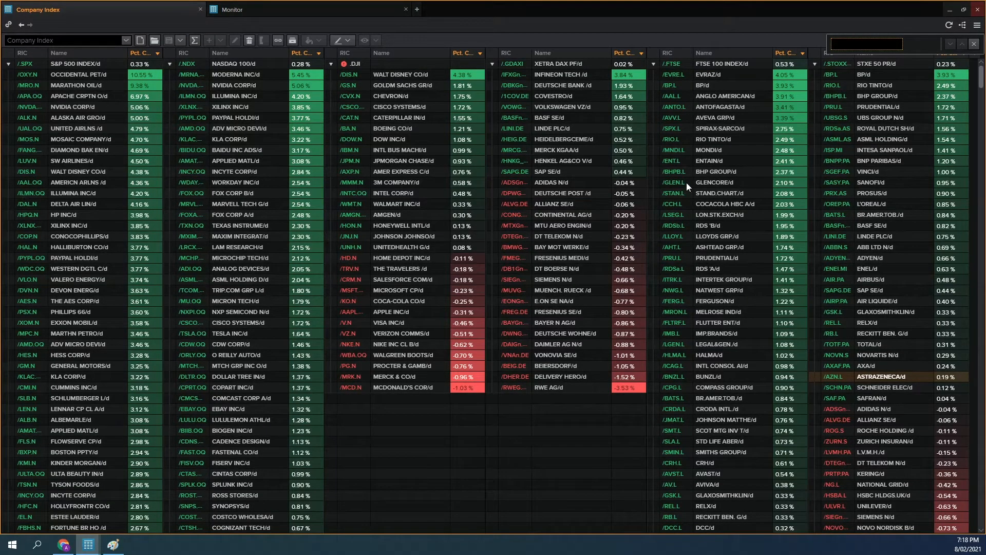
left_click(973, 44)
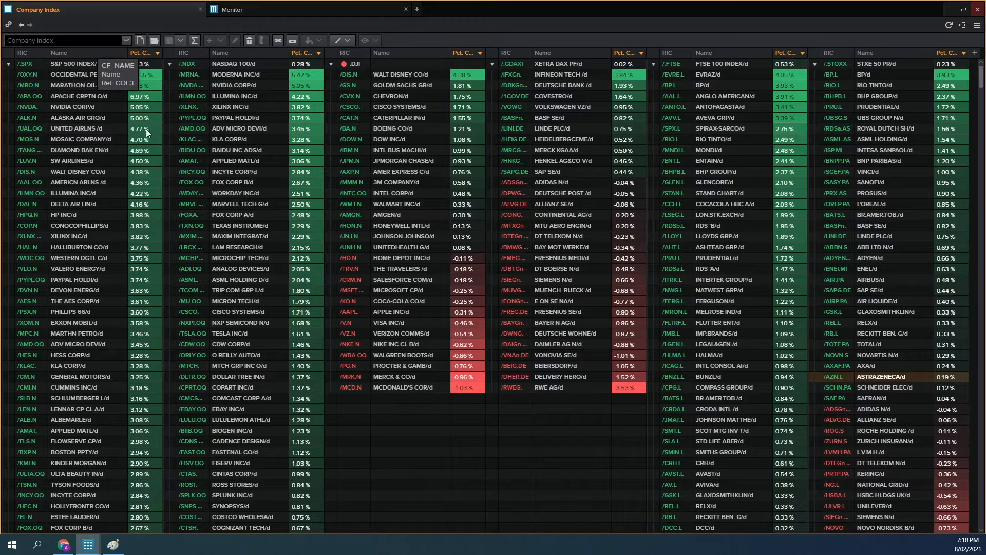
Step: In the new monitor, delete the two unlabelled columns and the Last column between Name and Pct. Chng
left_click(352, 10)
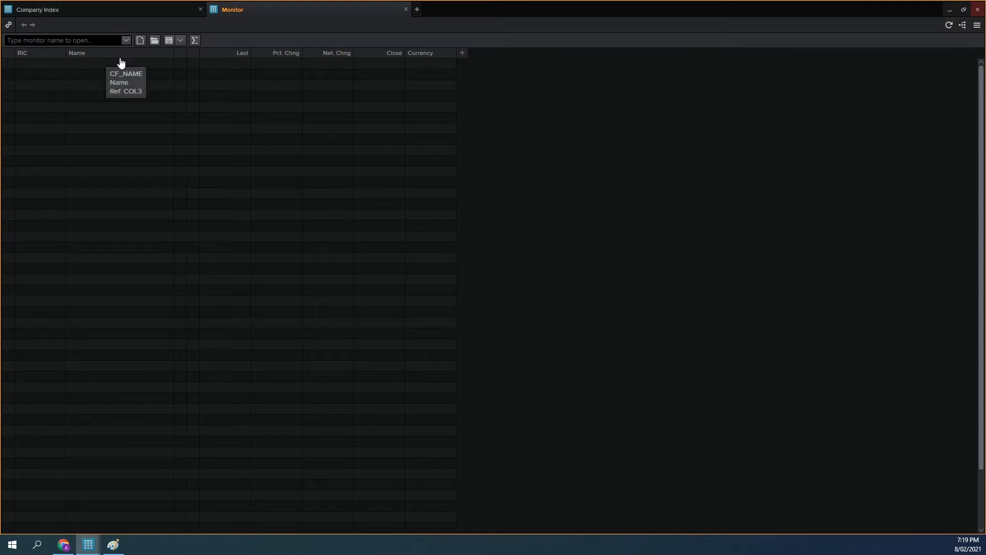
left_click(183, 62)
left_click(225, 58, "shift")
right_click(223, 54)
left_click(272, 198)
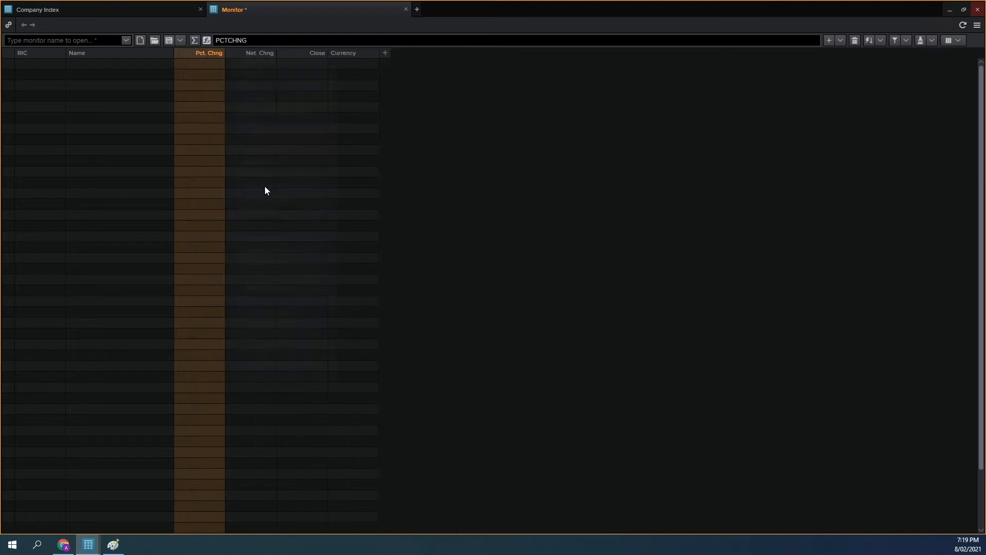
Step: Delete the Net. Chng, Close, Currency and empty added columns, keeping only RIC, Name and Pct. Chng
left_click(269, 58)
left_click(384, 53)
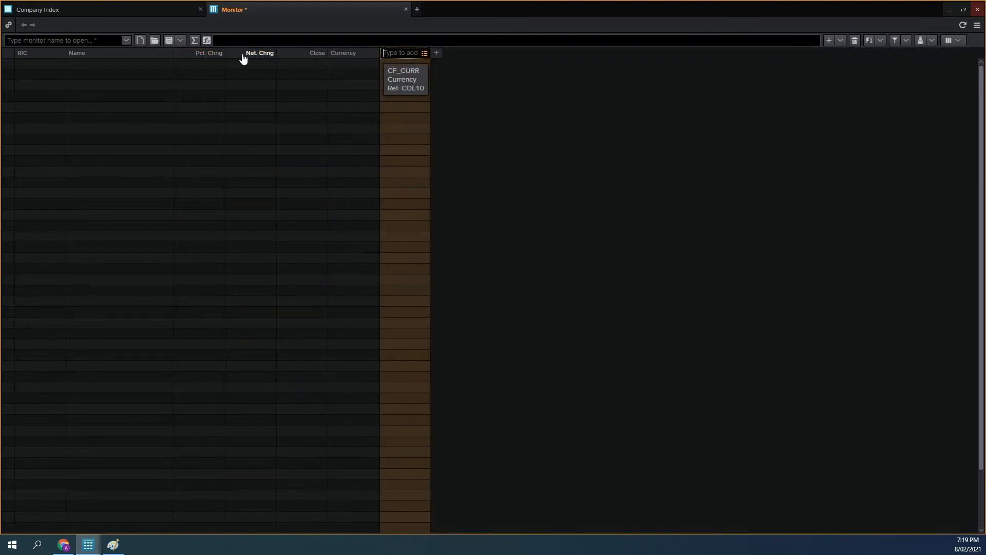
left_click(244, 57)
right_click(396, 59)
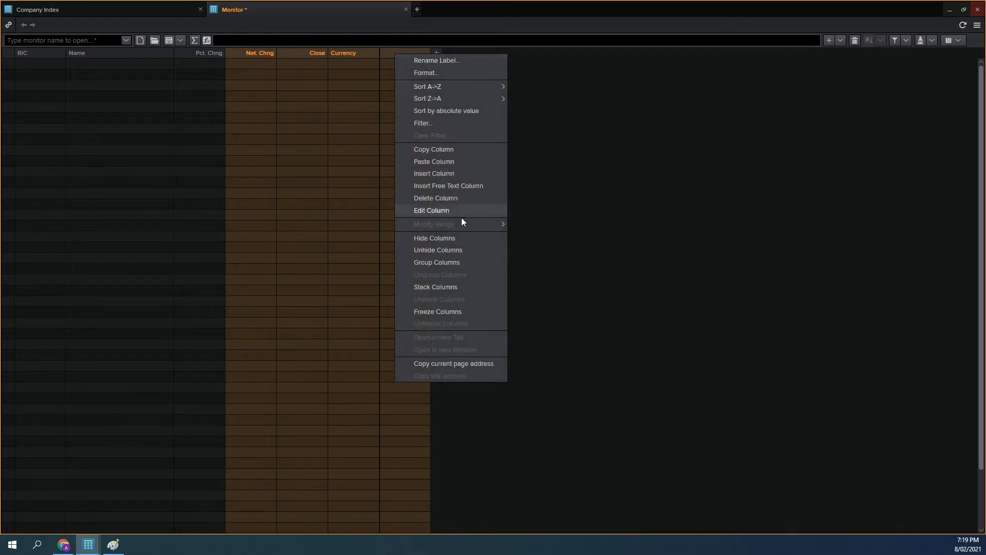
left_click(434, 198)
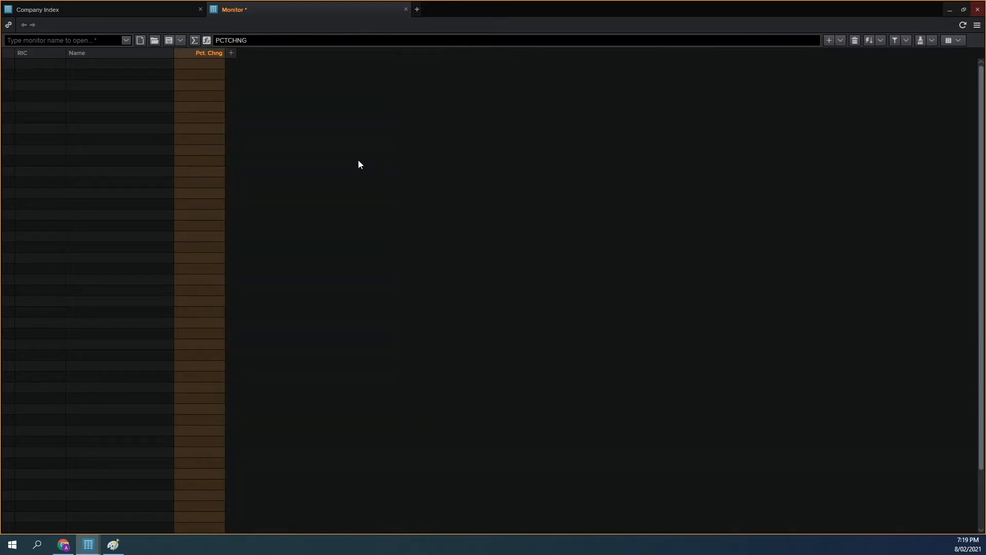
Step: Zoom the new monitor out by two levels to make room for more tables
left_click(976, 24)
mouse_move(865, 208)
left_click(824, 233)
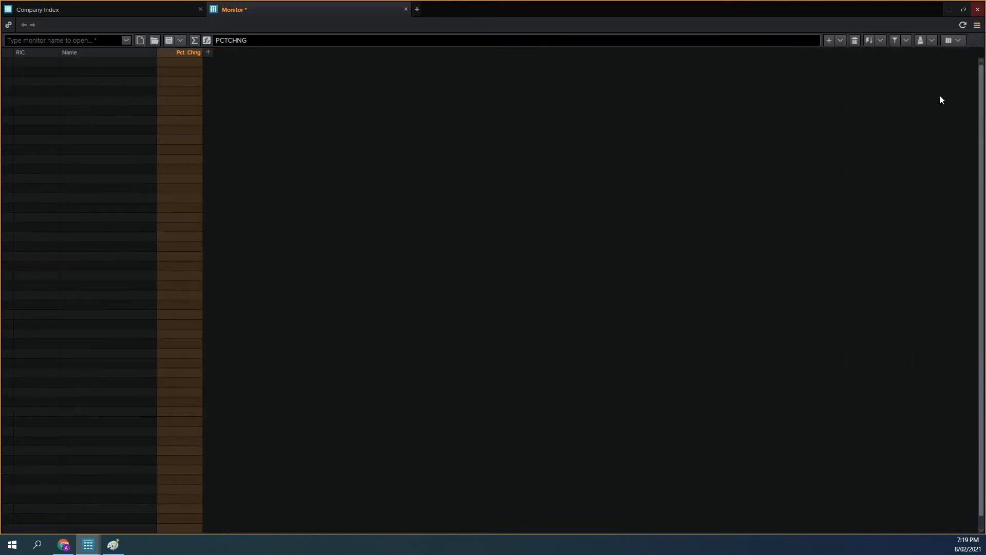
left_click(976, 24)
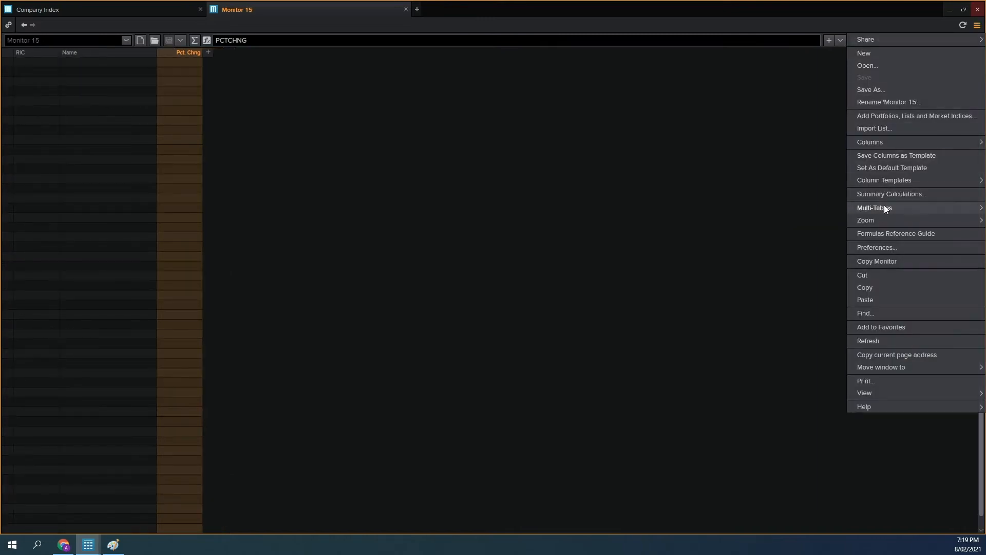
mouse_move(875, 220)
left_click(834, 236)
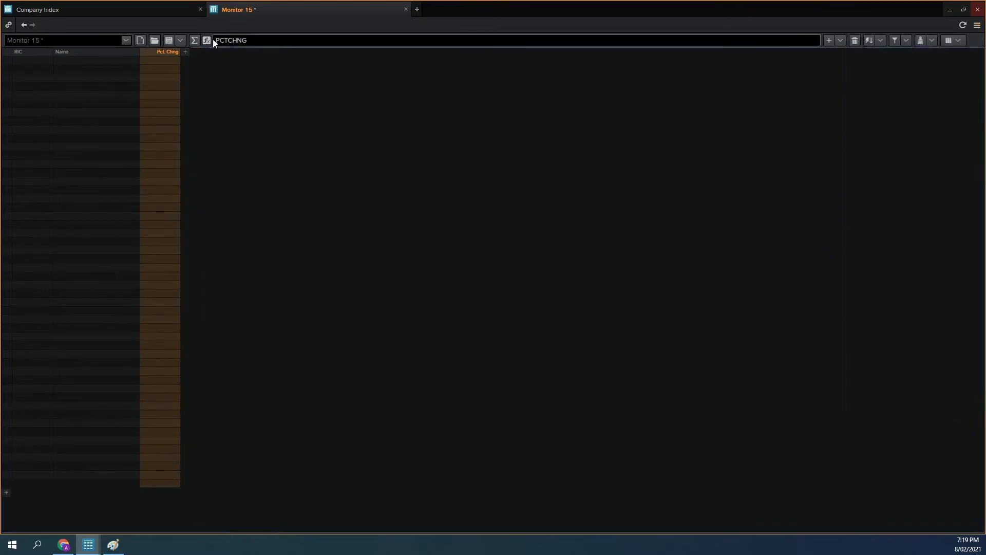
Step: Compare with the Company Index layout, save the new monitor and set its multi-table layout to 6 tables
left_click(174, 5)
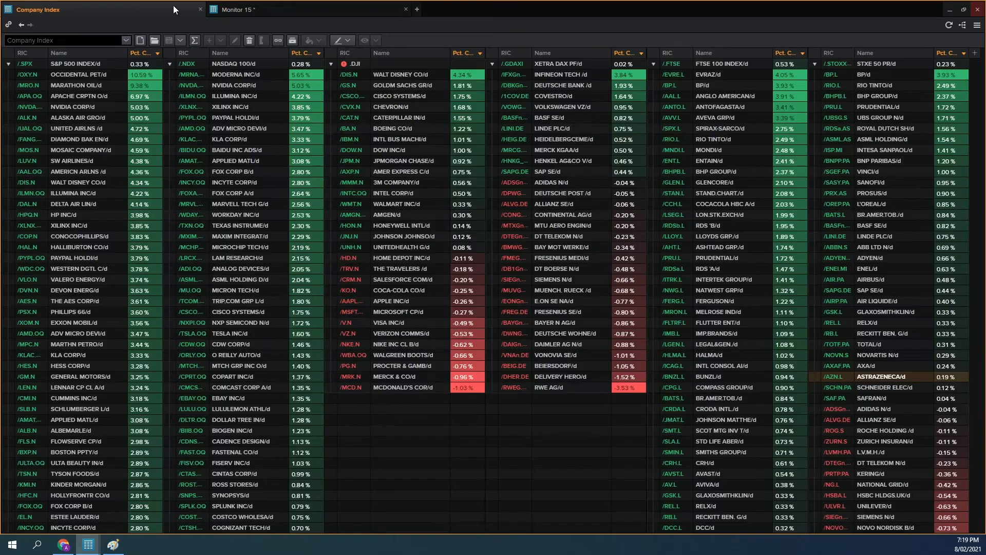
left_click(324, 9)
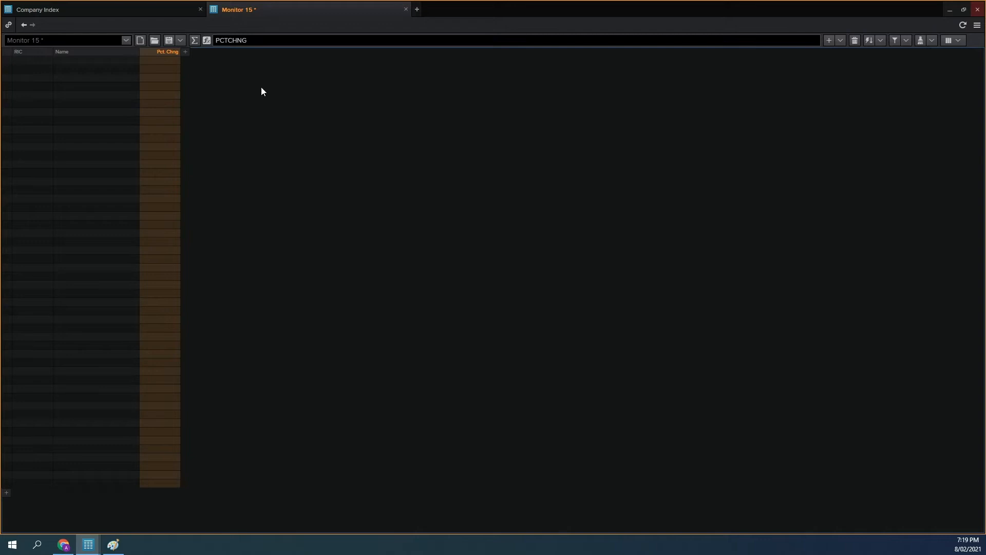
key("ctrl+s")
left_click(978, 25)
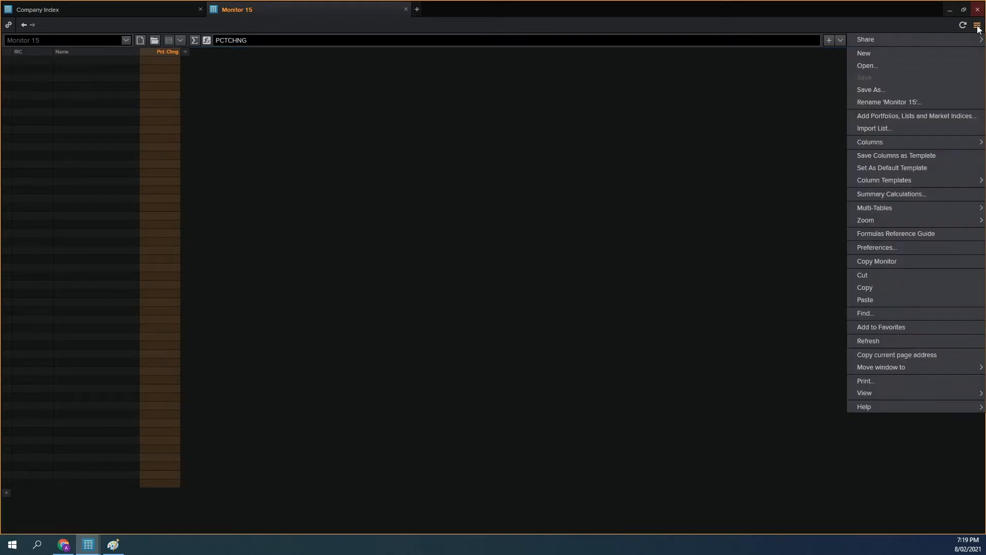
mouse_move(870, 208)
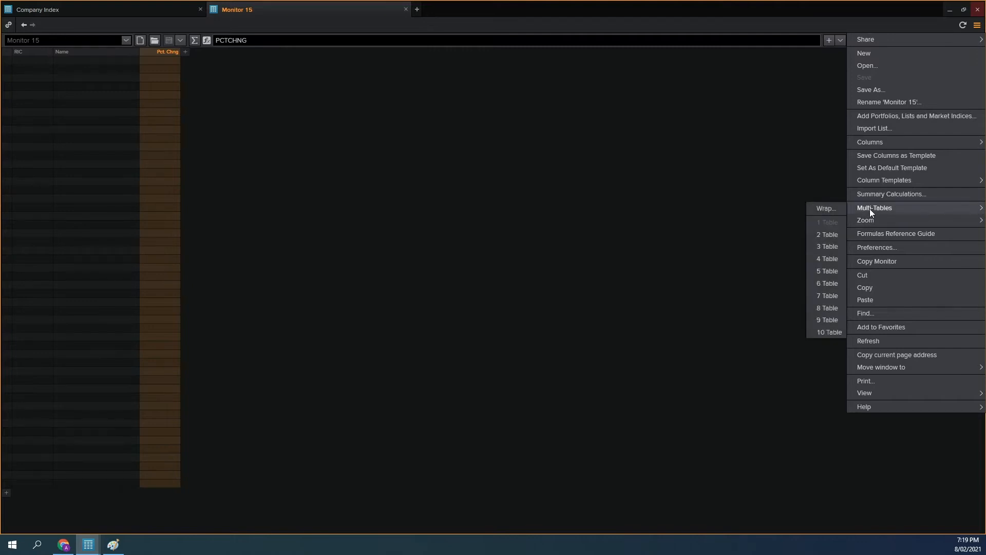
left_click(826, 283)
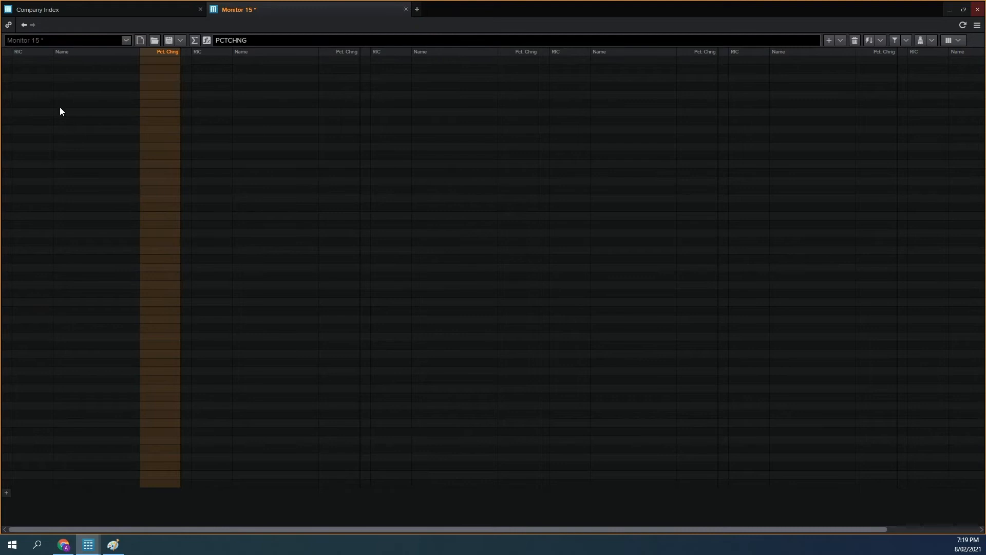
Step: Add the S&P 500 index (.SPX) to the first table's first row and expand it to list its constituents
left_click(33, 61)
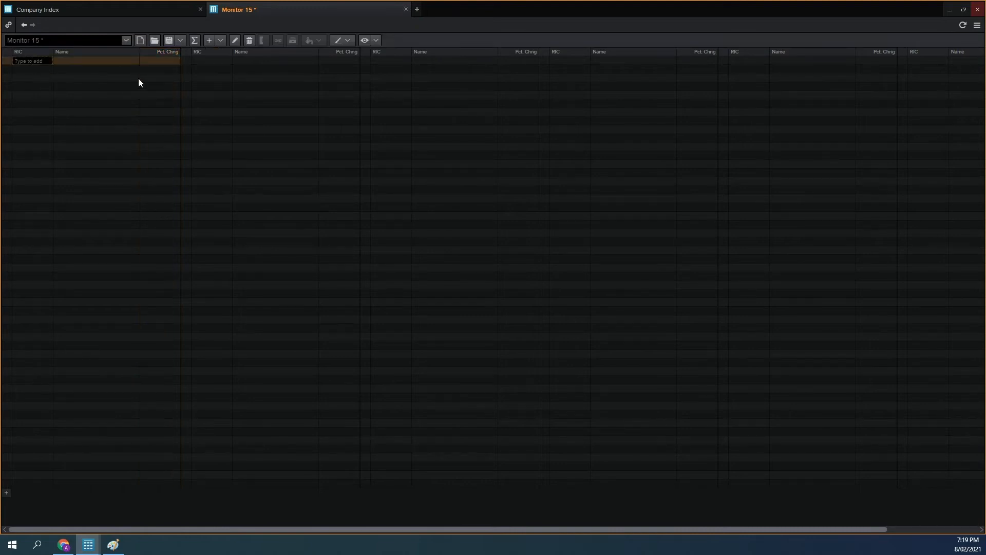
type(".spx")
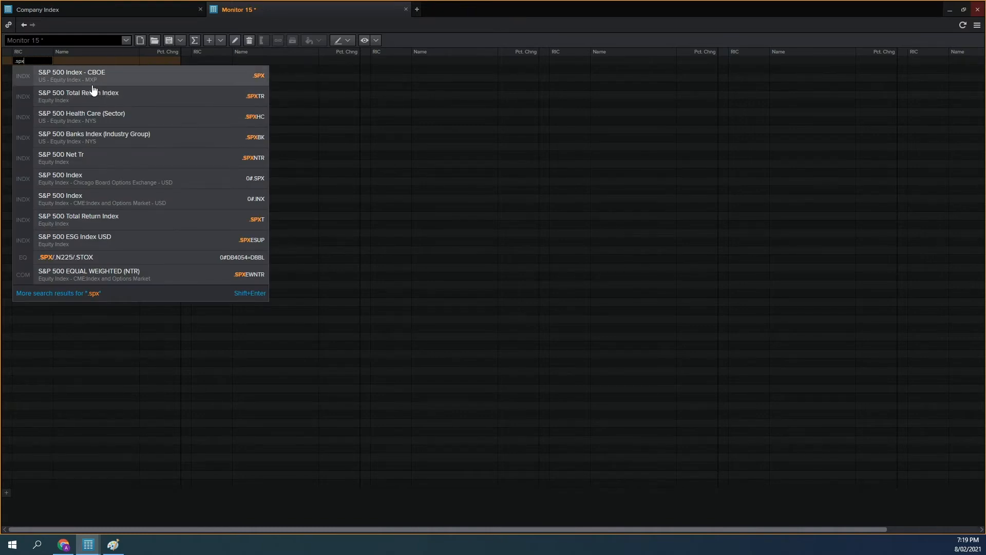
left_click(85, 77)
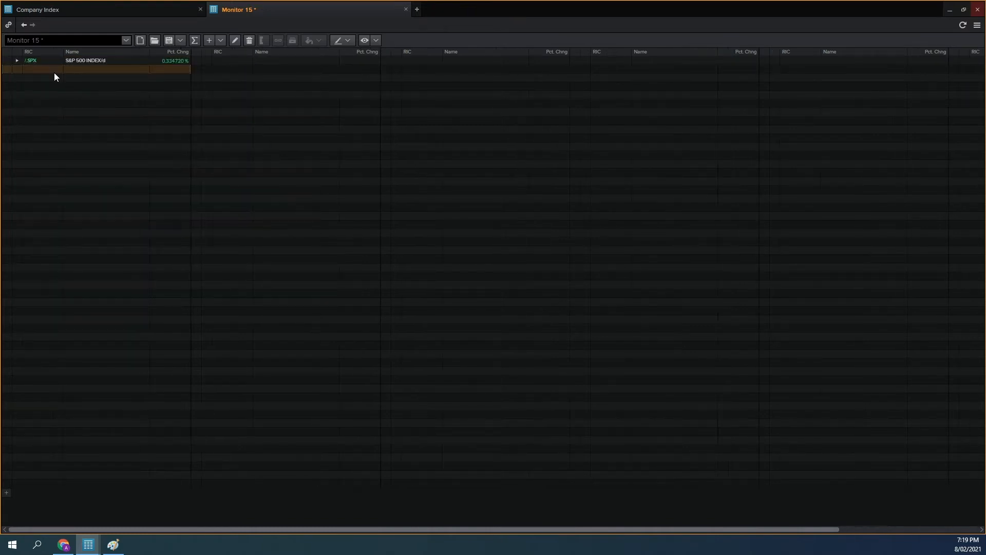
left_click(17, 61)
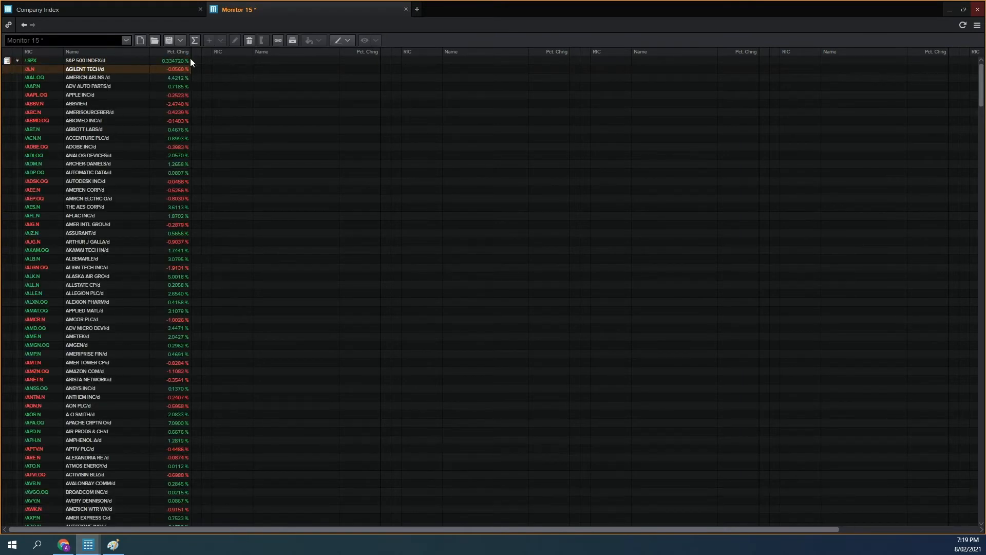
Step: Using Company Index as reference, sort the tables by Pct. Chng in descending order and apply a green-to-red heat map to that column
left_click(168, 12)
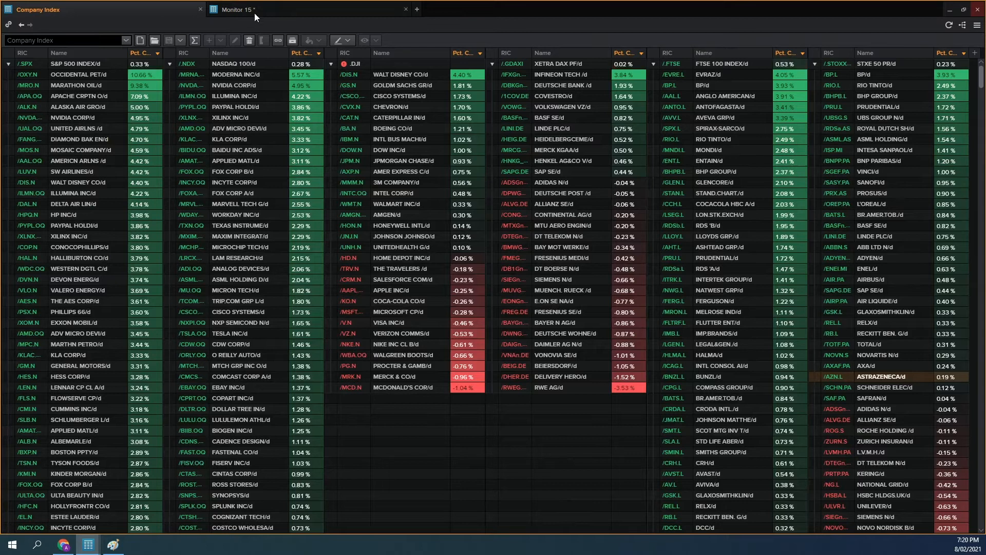
left_click(254, 13)
left_click(179, 52)
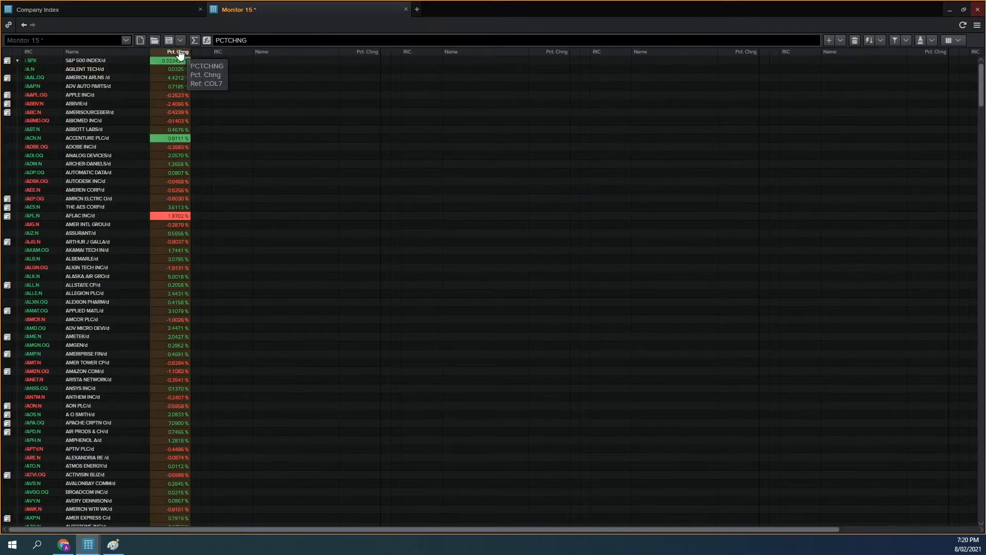
left_click(180, 53)
left_click(180, 53)
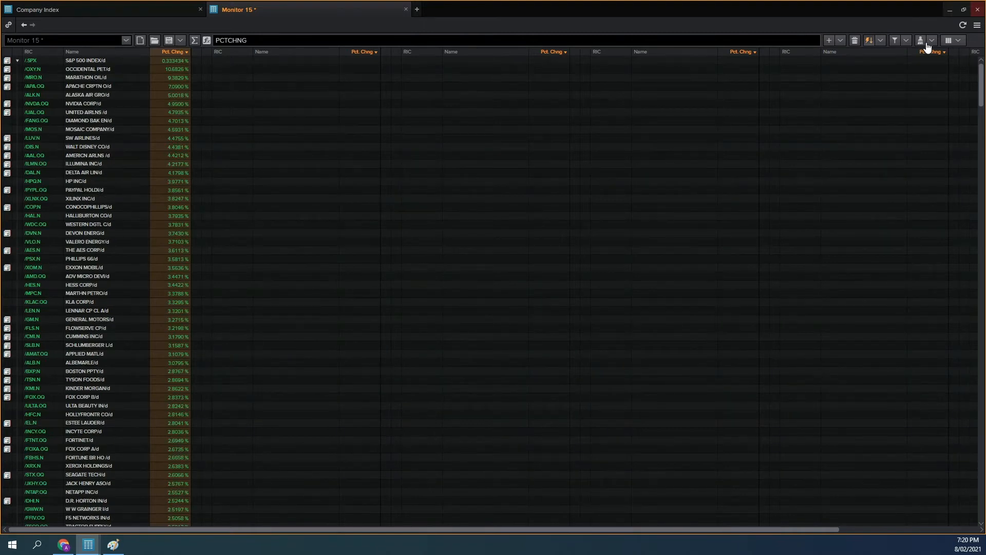
left_click(930, 41)
left_click(884, 145)
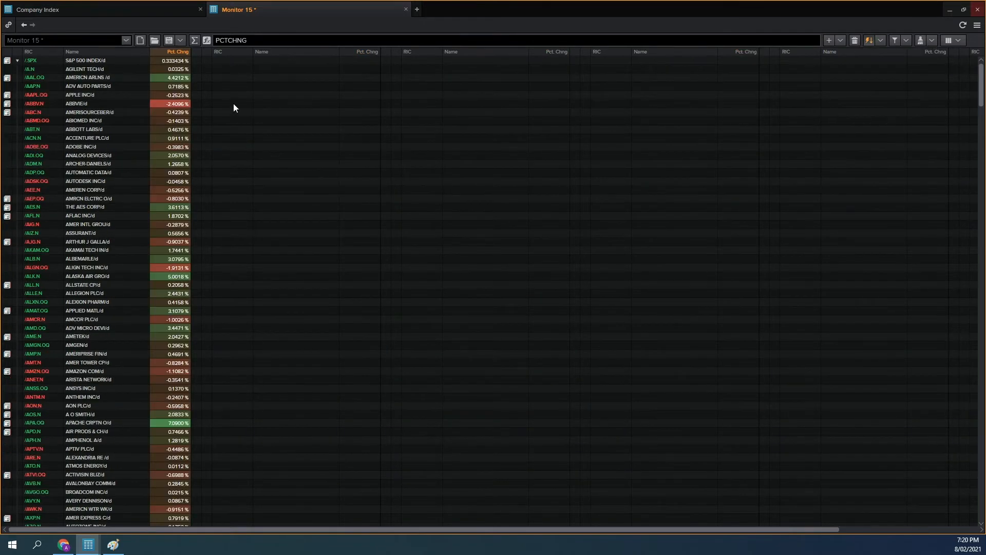
left_click(125, 12)
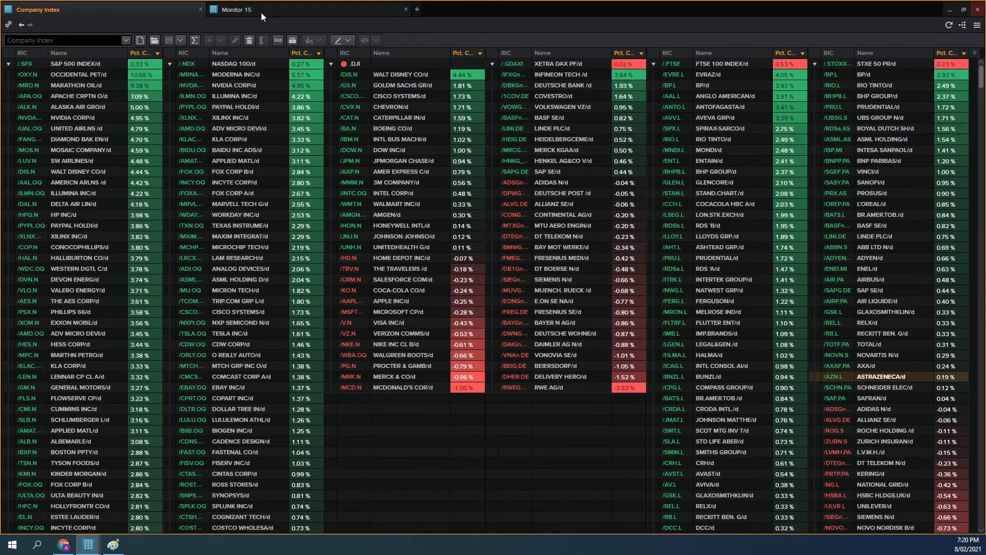
left_click(261, 12)
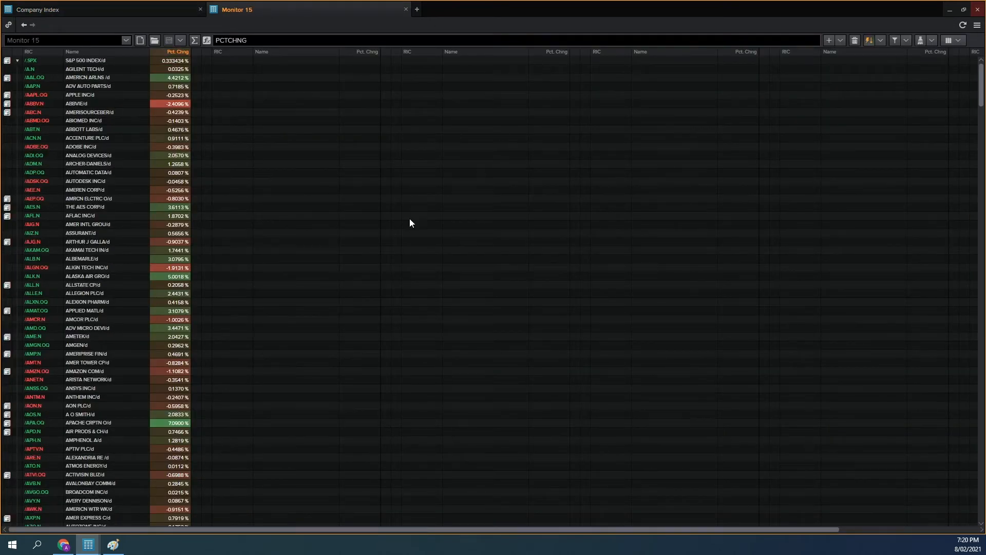
Step: Switch to the window holding the index constituents reports and view the S&P 500 constituents
mouse_move(88, 545)
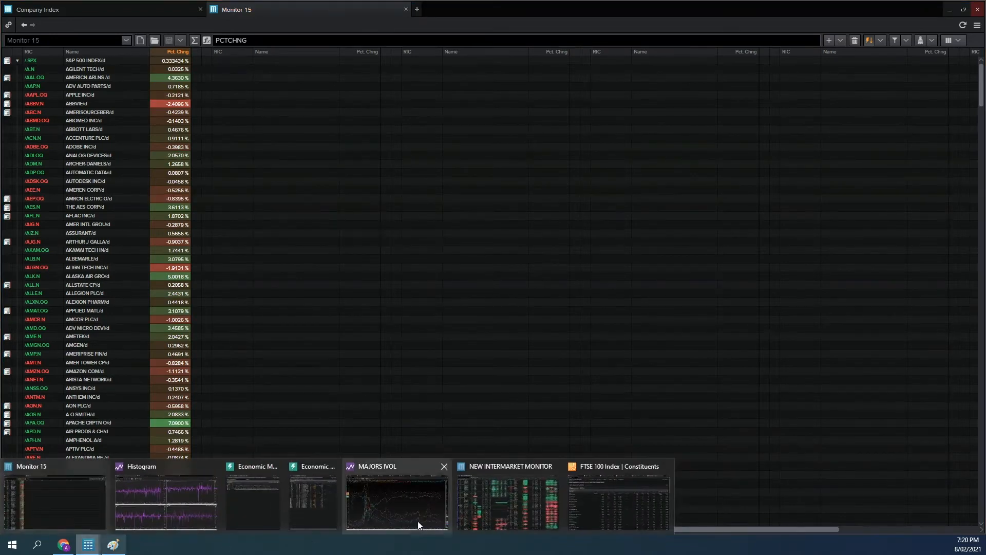
left_click(612, 508)
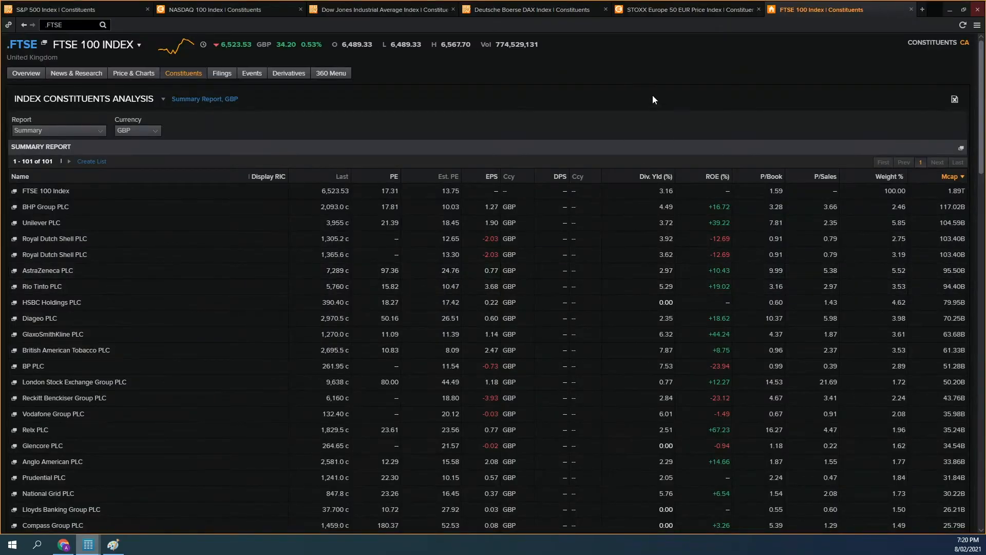
left_click(102, 9)
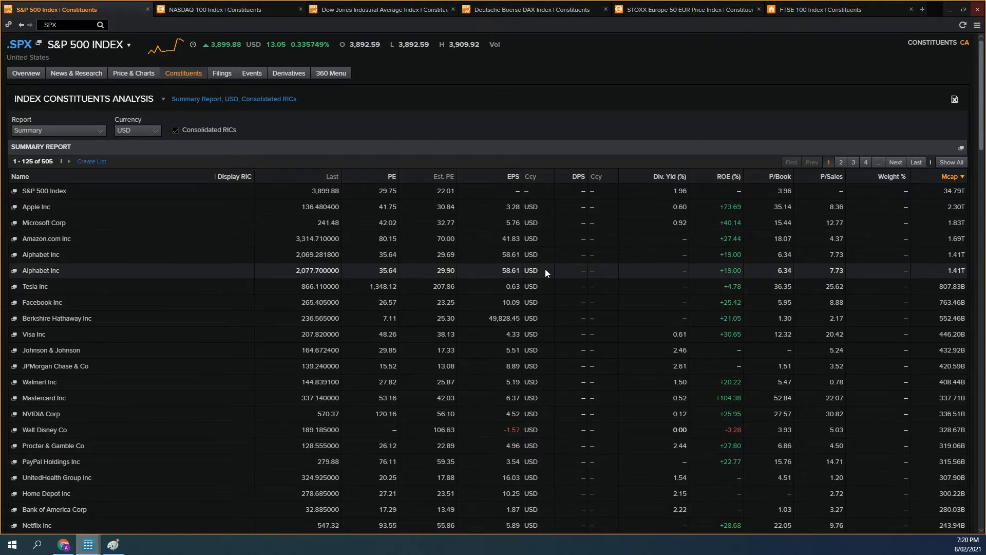
Step: Look up .SPX in a new tab and open the index's Constituents analysis
left_click(923, 10)
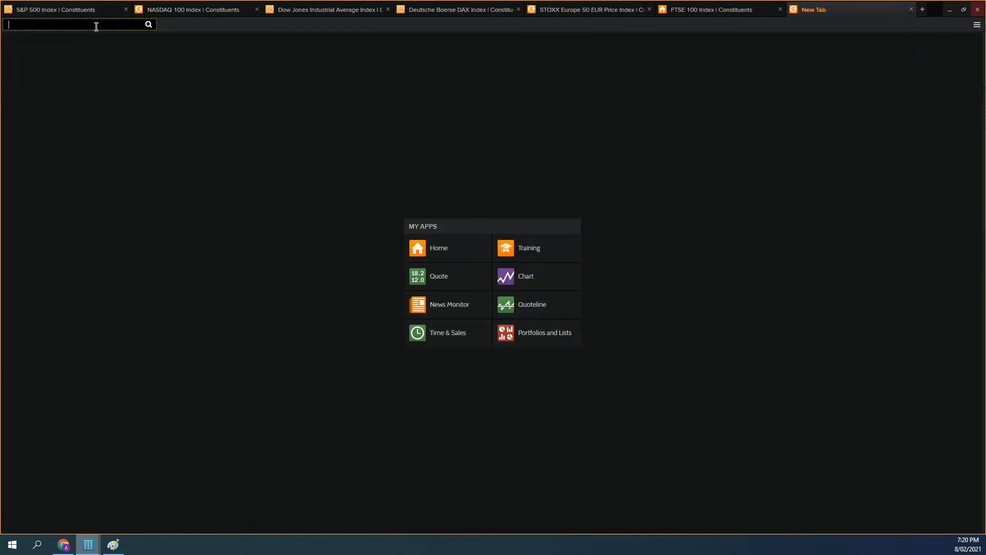
type(".")
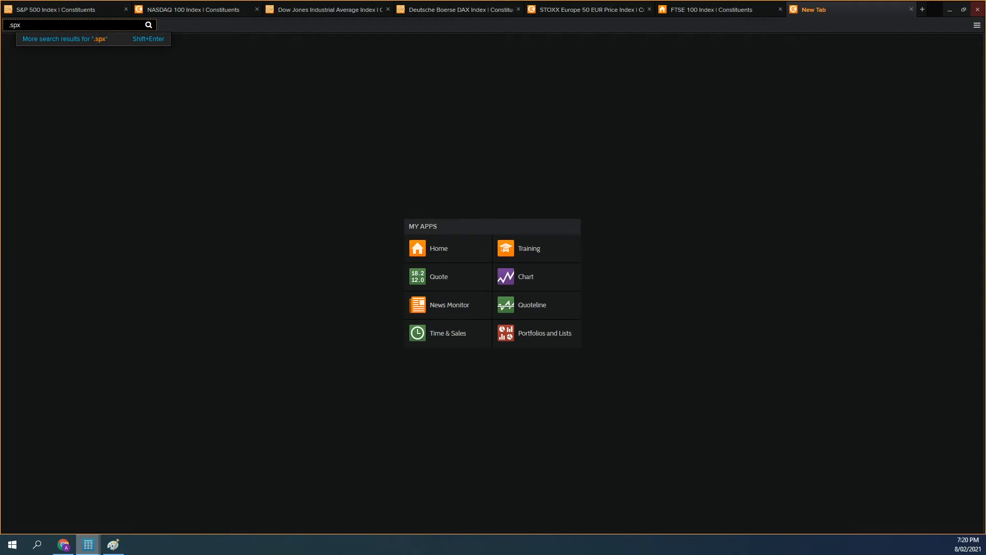
type("spx")
left_click(121, 46)
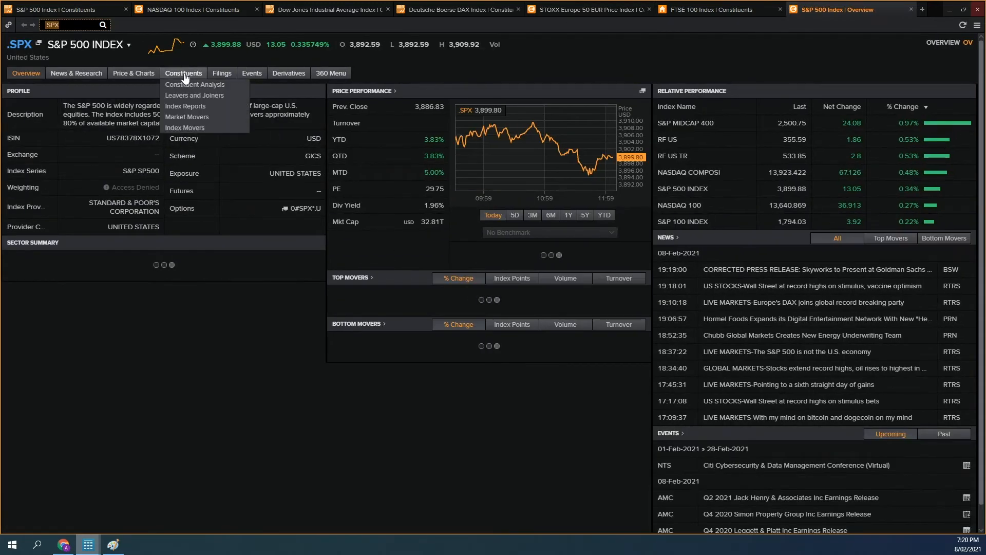
left_click(184, 73)
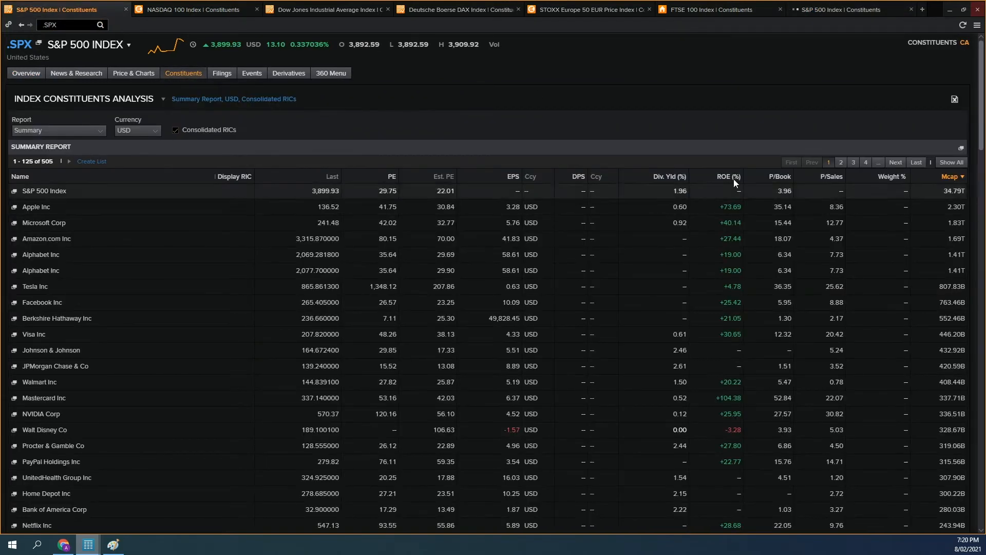
Step: Check the report choices for the S&P 500, view the NASDAQ 100 constituents and close the extra S&P 500 tab
left_click(60, 131)
left_click(360, 125)
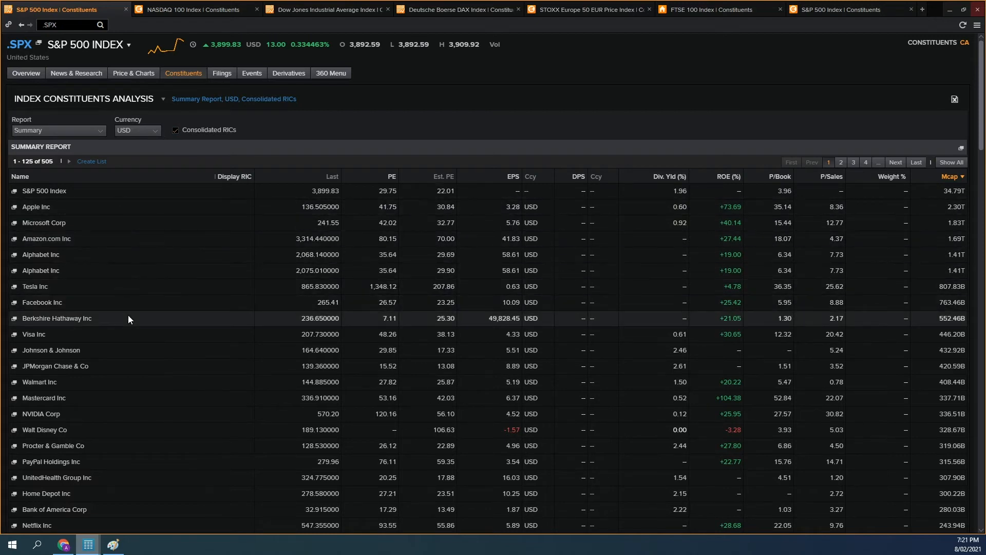
left_click(205, 9)
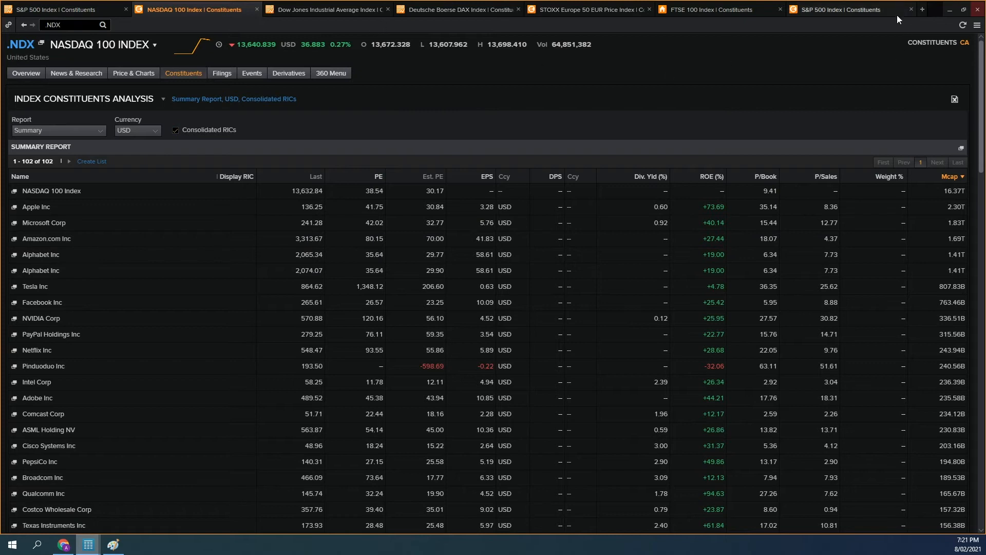
left_click(911, 9)
Step: Check the report choices for the Dow Jones constituents and compare its Price Performance Today report with the NASDAQ 100 summary
left_click(396, 11)
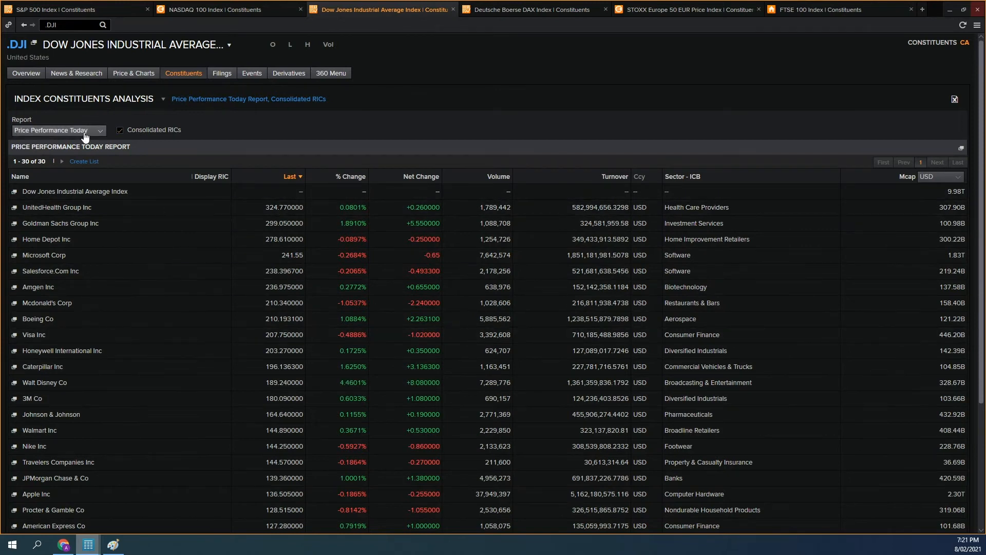
left_click(58, 130)
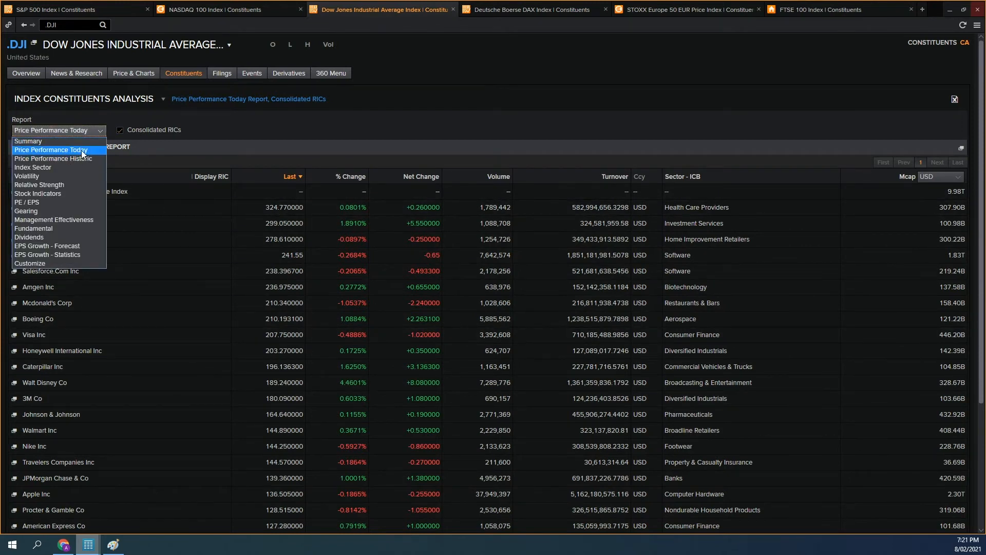
left_click(242, 130)
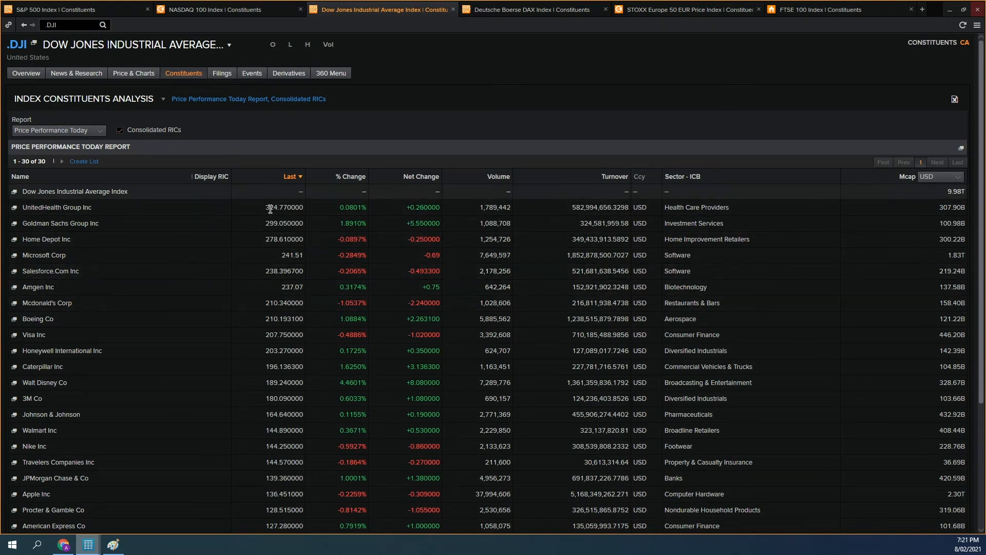
left_click(215, 9)
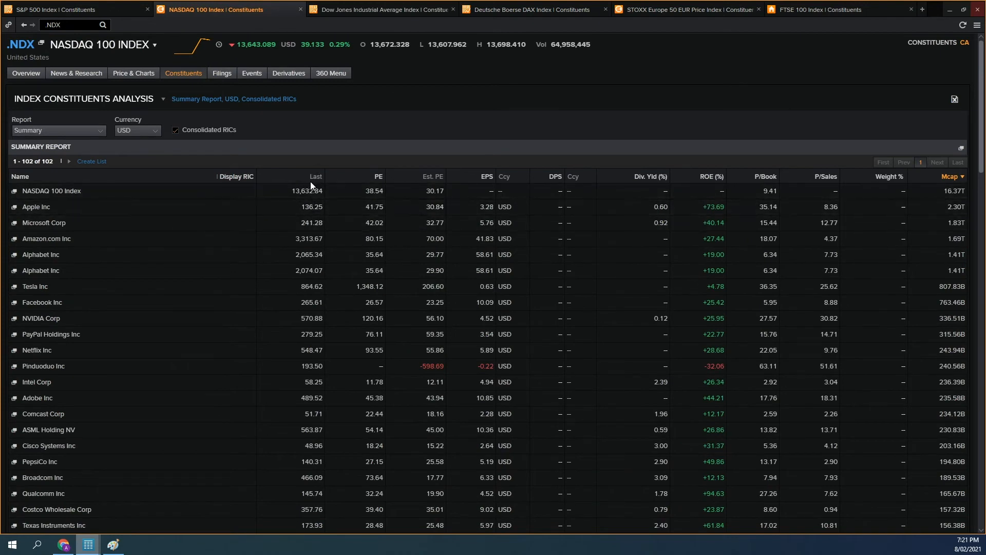
left_click(354, 11)
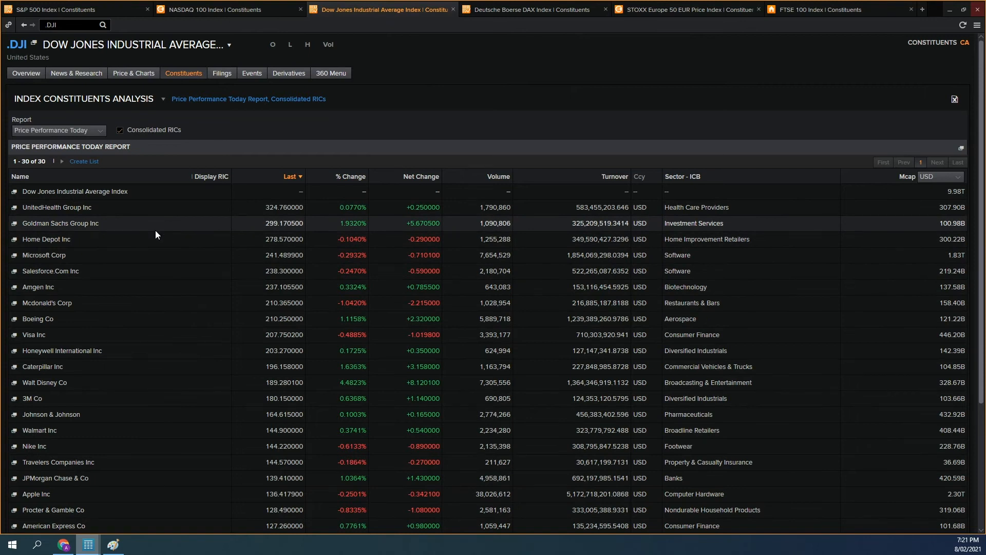
Step: Search the S&P 500 constituents report for "goldman", browse the surrounding companies and close the search
left_click(72, 11)
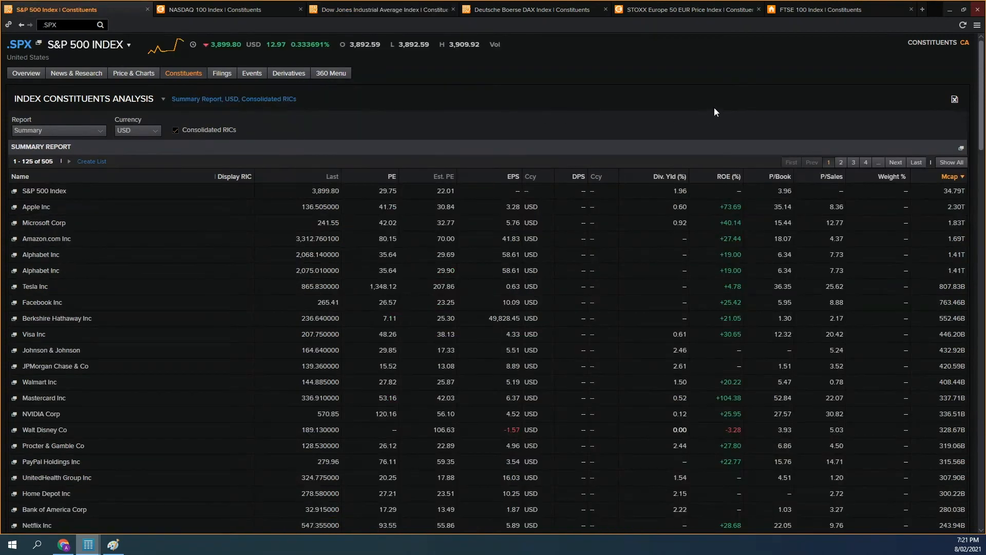
key("ctrl+f")
type("goldman")
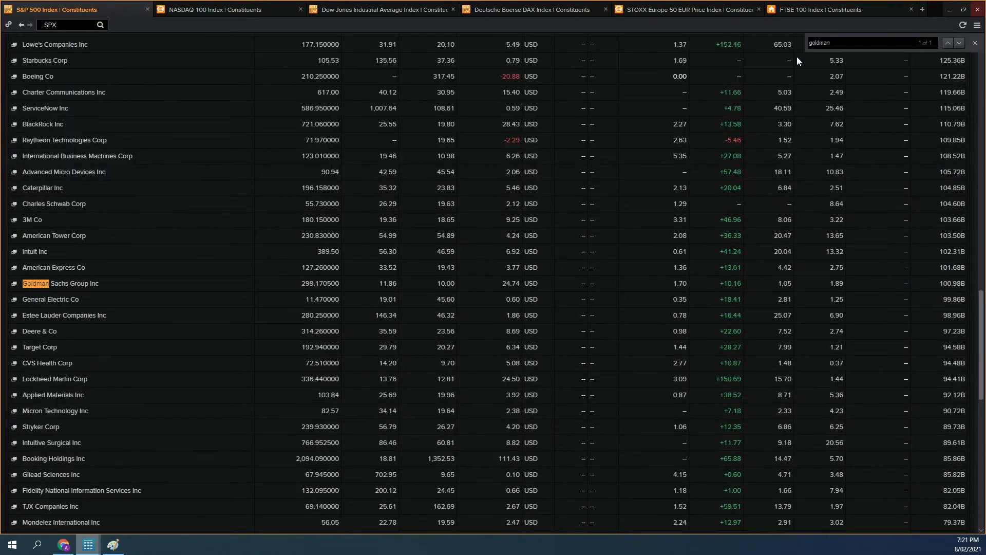
scroll(332, 287, "up", 20)
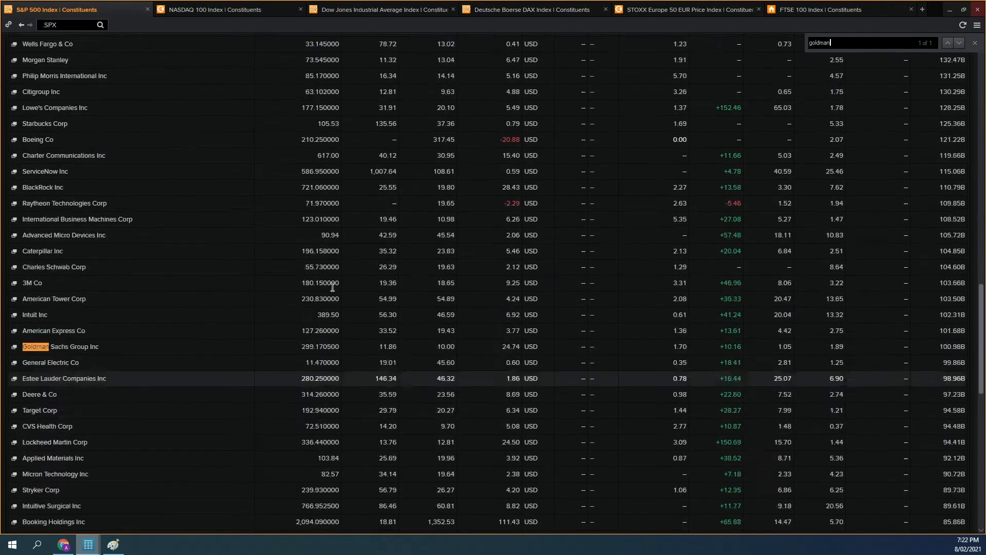
scroll(331, 288, "down", 7)
scroll(328, 290, "down", 15)
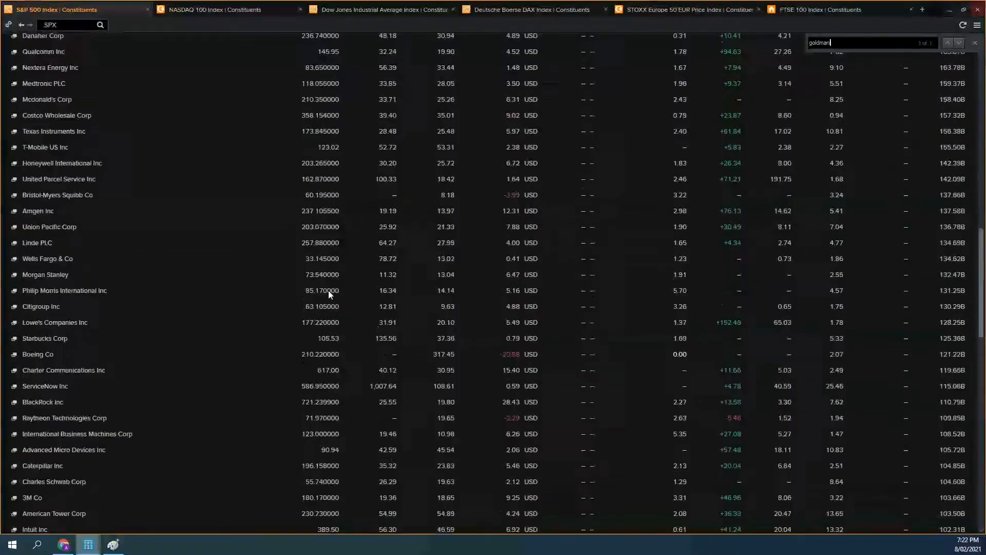
scroll(328, 303, "up", 8)
scroll(328, 306, "up", 15)
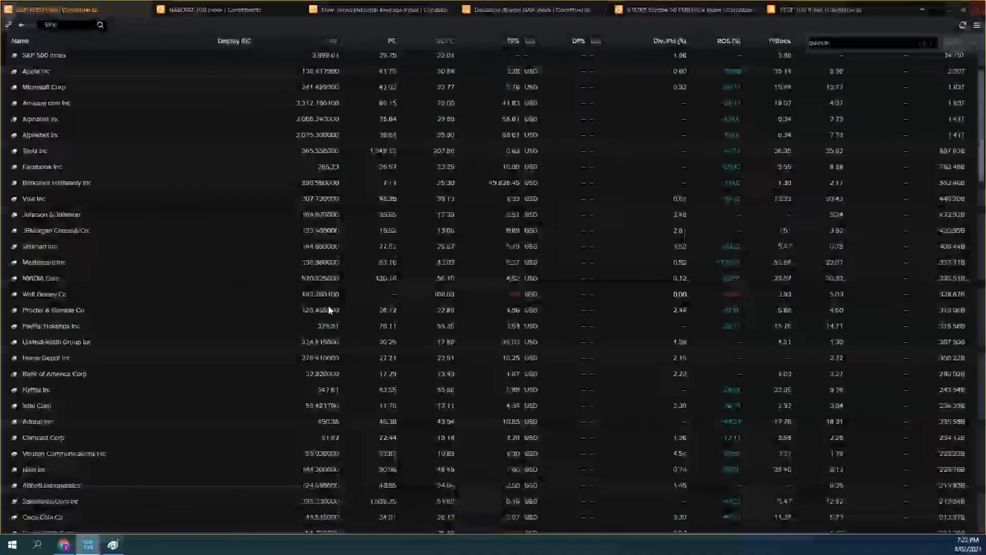
left_click(973, 44)
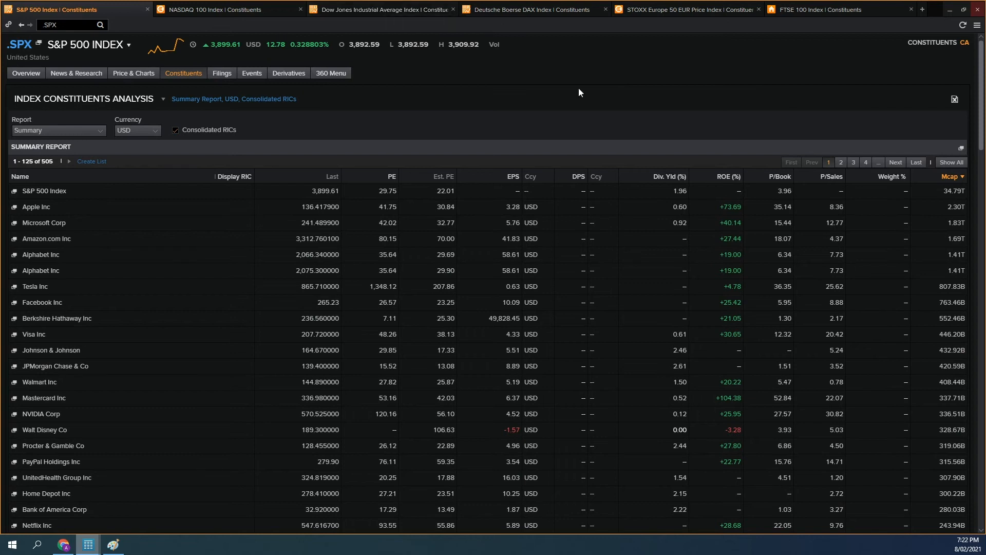
Step: Review the constituents reports of the NASDAQ 100, Dow Jones, DAX, STOXX Europe 50 and FTSE 100 indices in turn
left_click(291, 8)
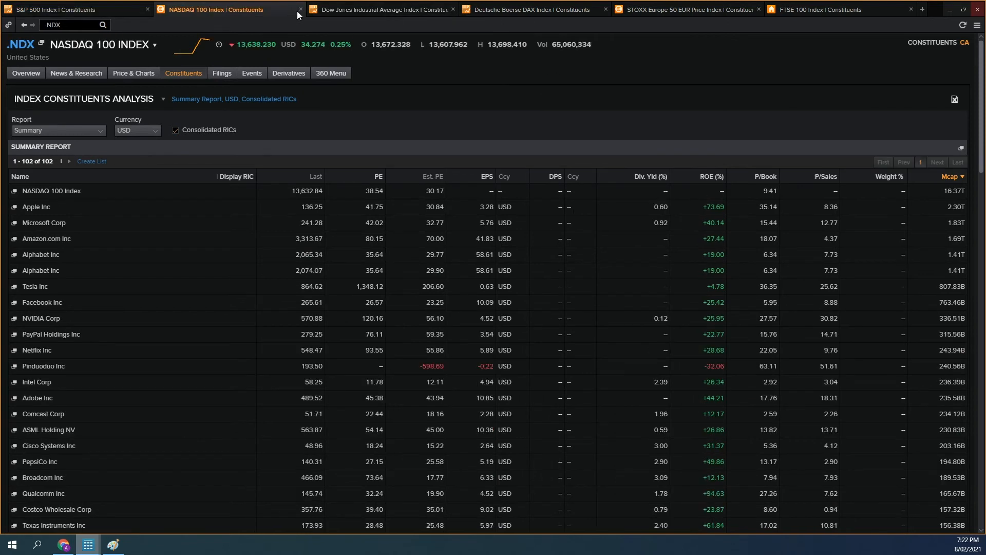
left_click(401, 11)
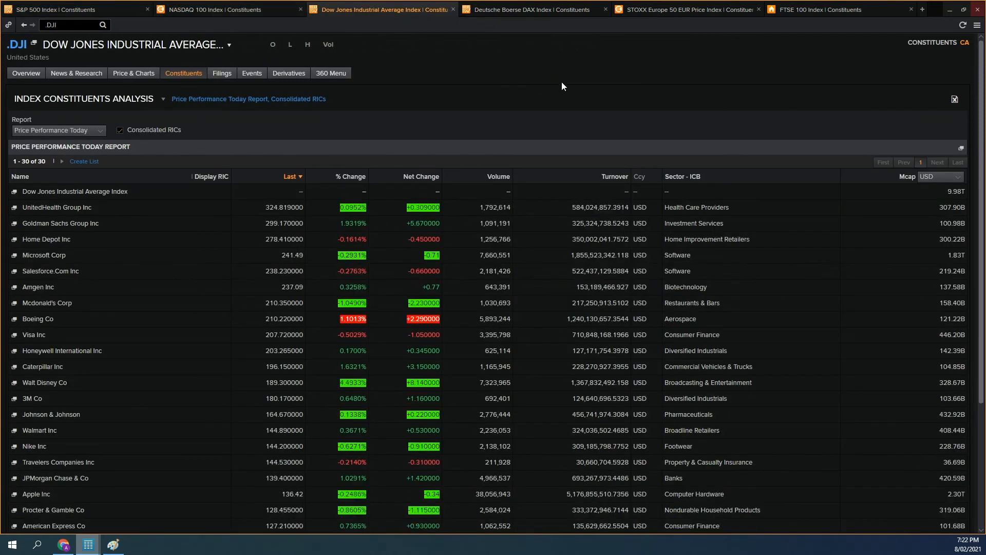
left_click(556, 11)
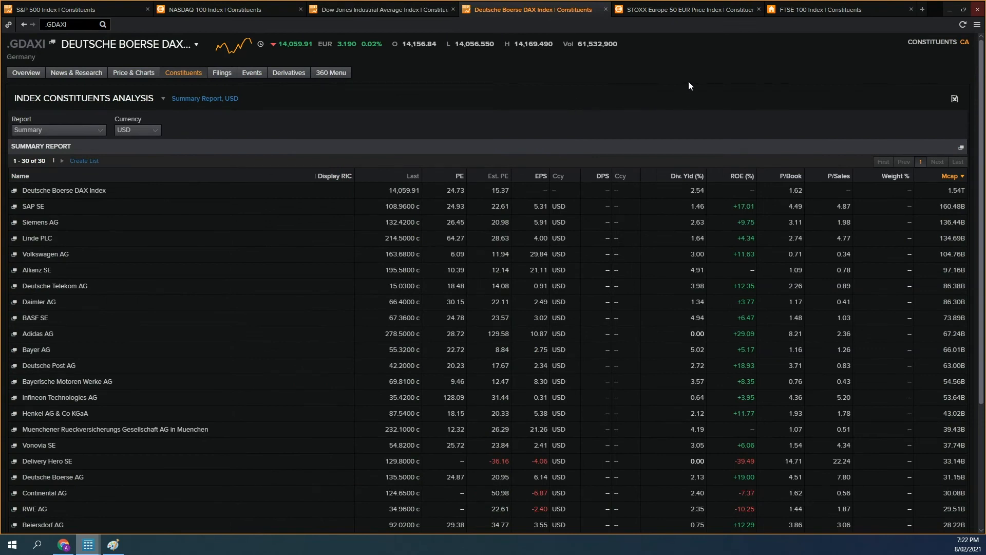
left_click(695, 12)
left_click(851, 15)
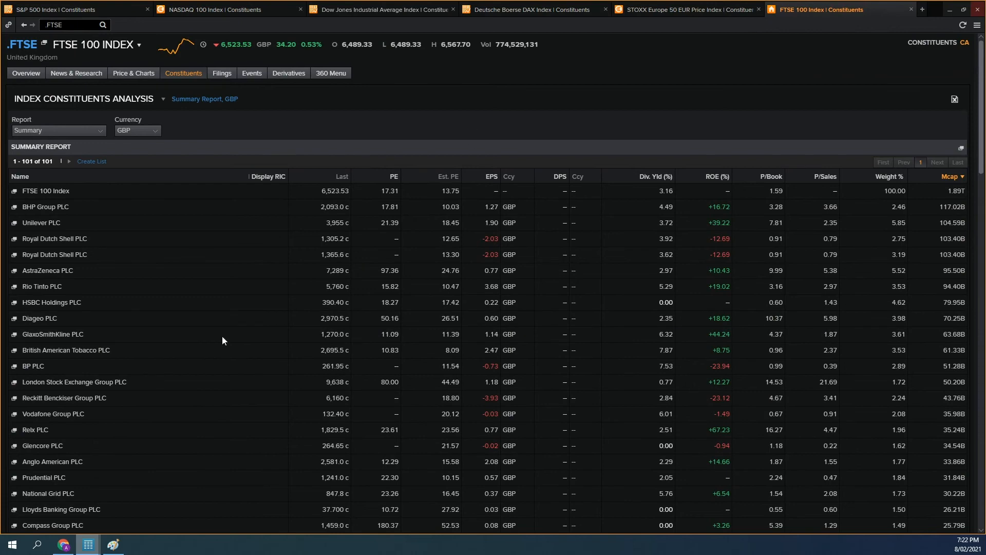
Step: Switch to Chrome, go to the MarketScreener homepage and look up the German company Merck KGaA
left_click(59, 547)
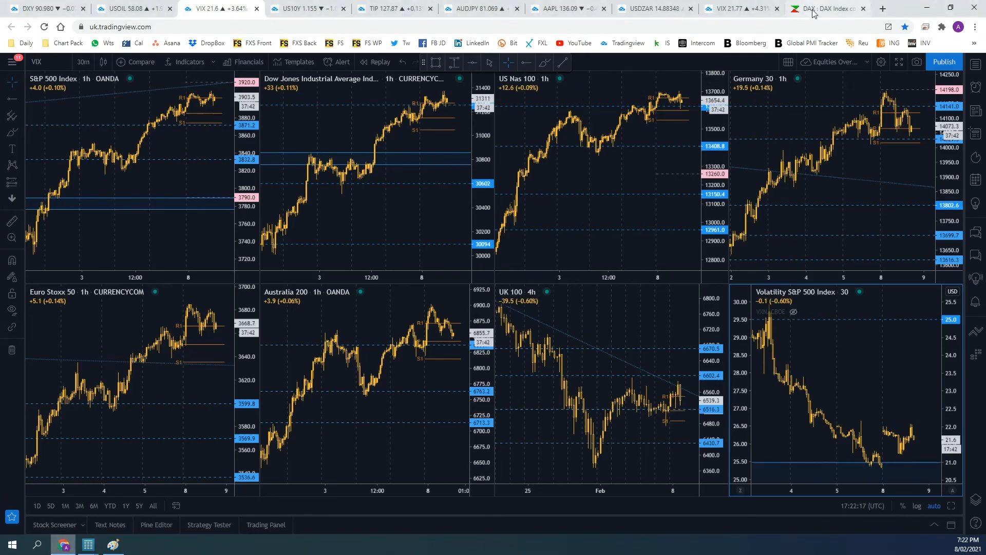
left_click(812, 10)
left_click(280, 68)
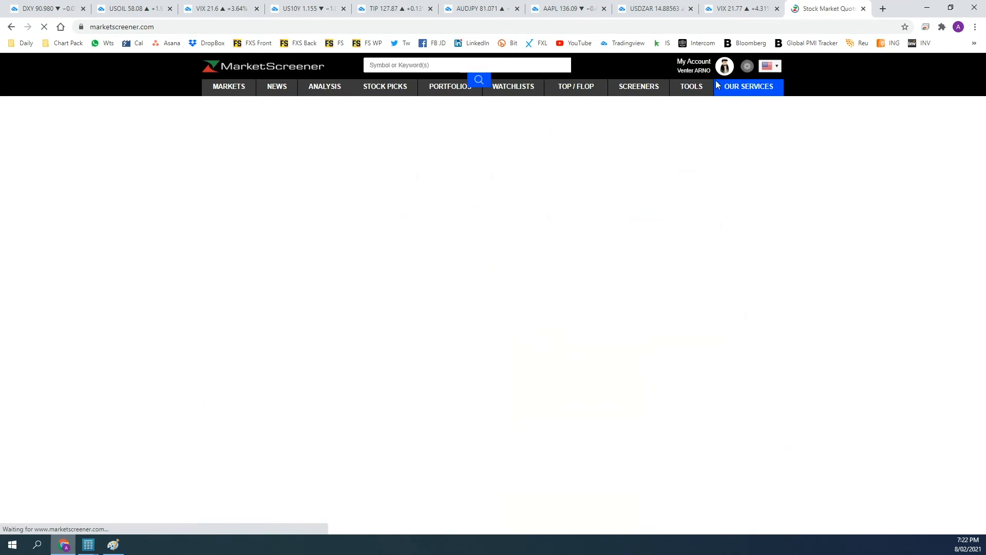
left_click(432, 63)
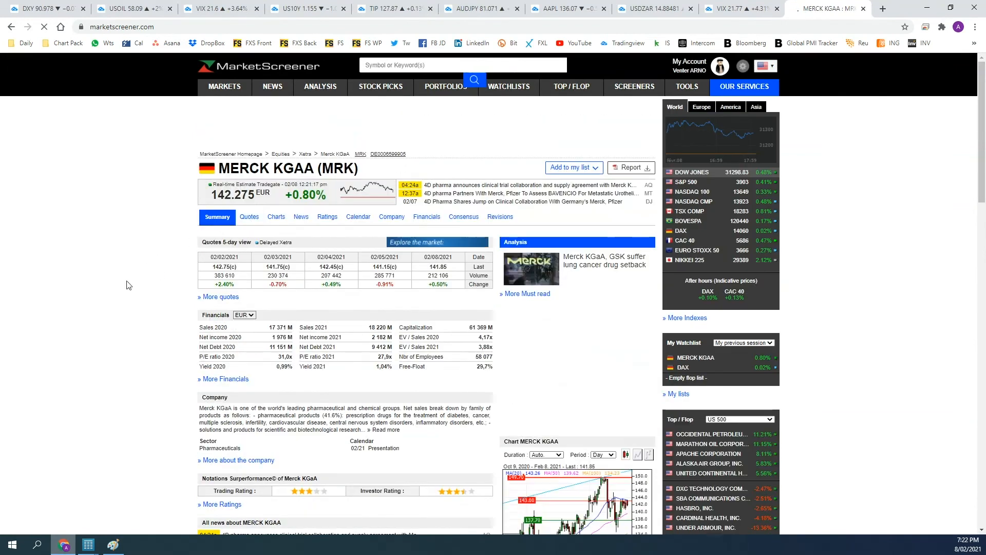
Step: Open Merck KGaA's company profile and check which markets and indexes it belongs to
scroll(172, 306, "down", 1)
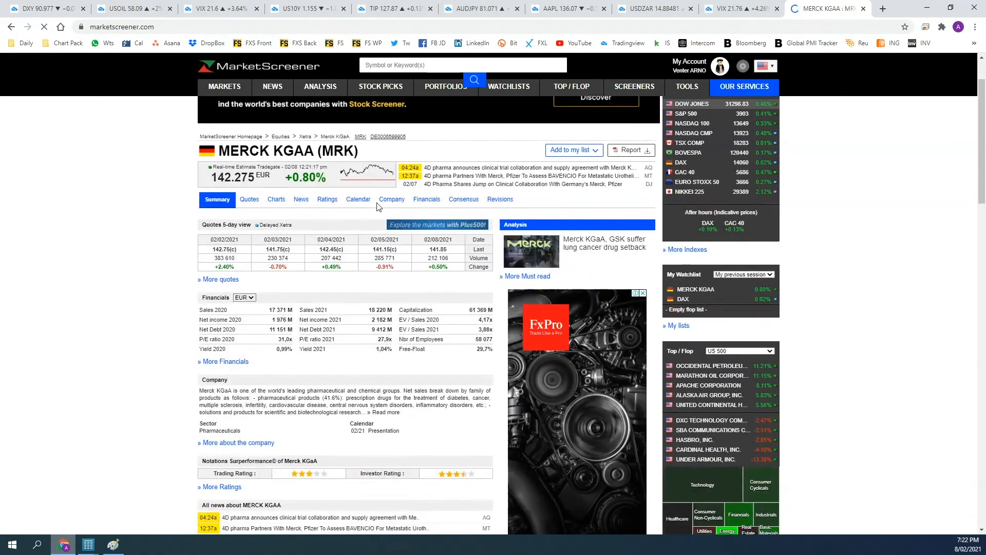
scroll(136, 287, "down", 15)
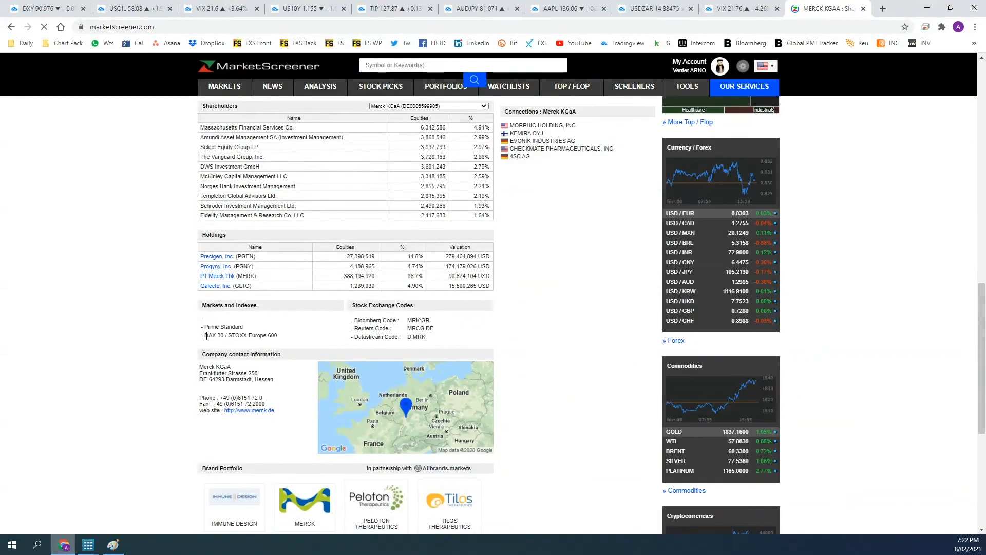
left_click_drag(204, 335, 280, 346)
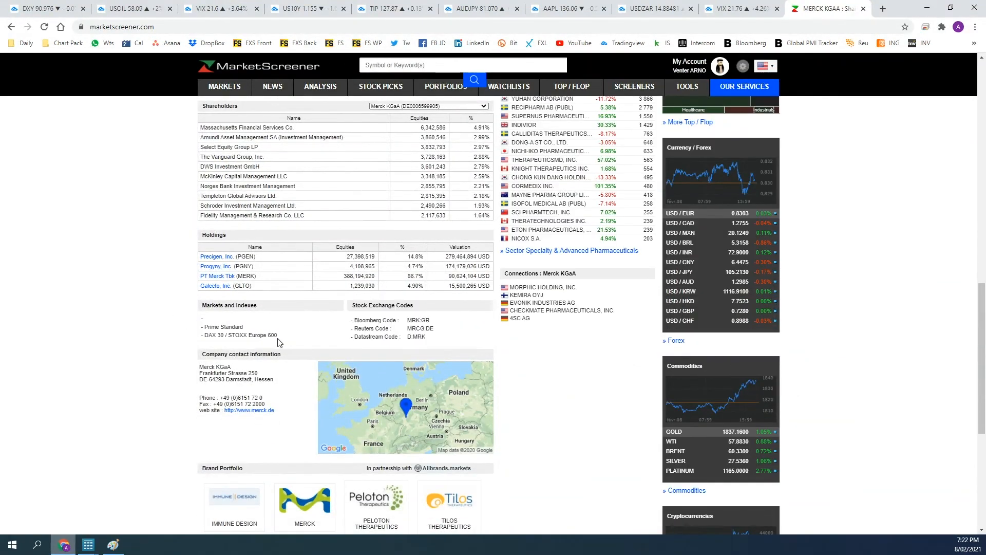
scroll(278, 342, "up", 15)
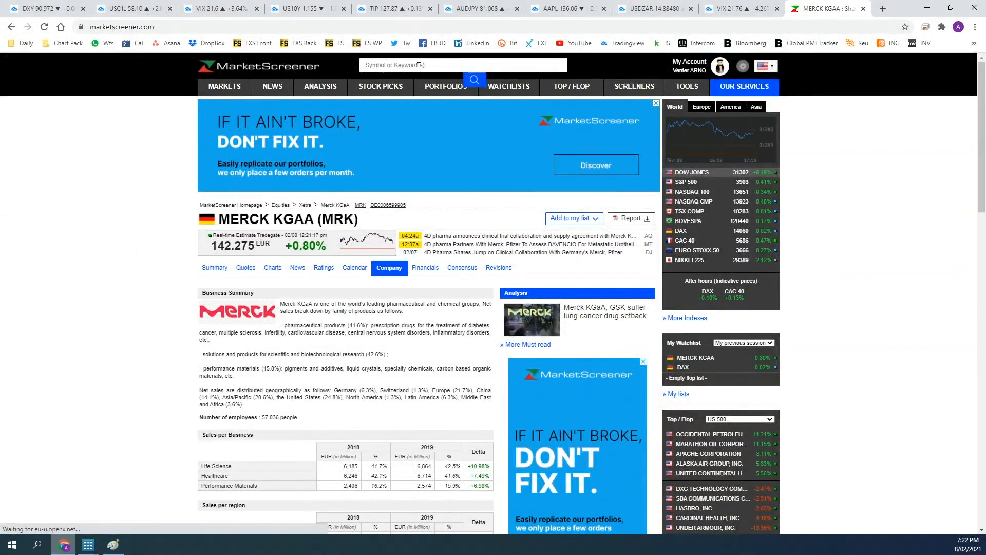
Step: Look up the DAX index on MarketScreener and review its components list
left_click(419, 66)
left_click(386, 120)
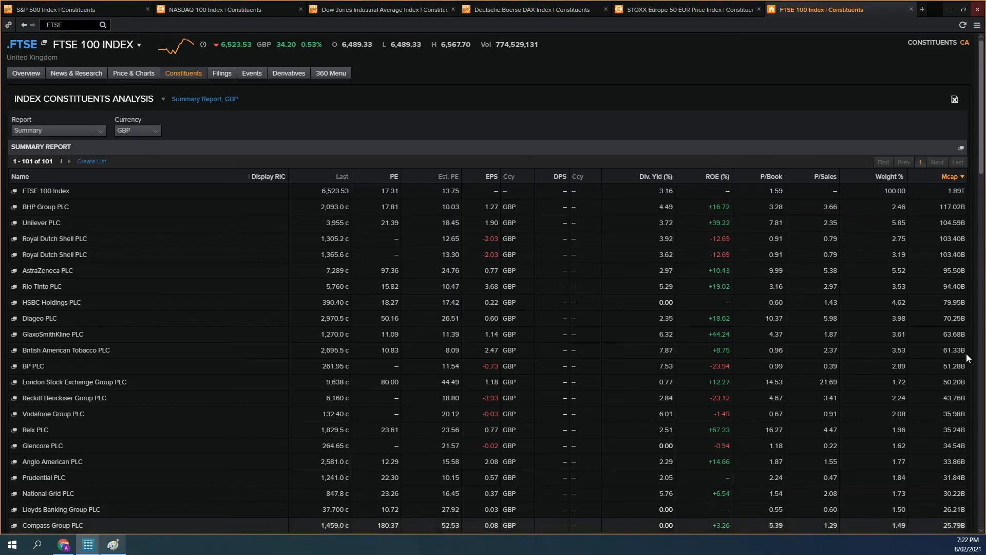
left_click(64, 545)
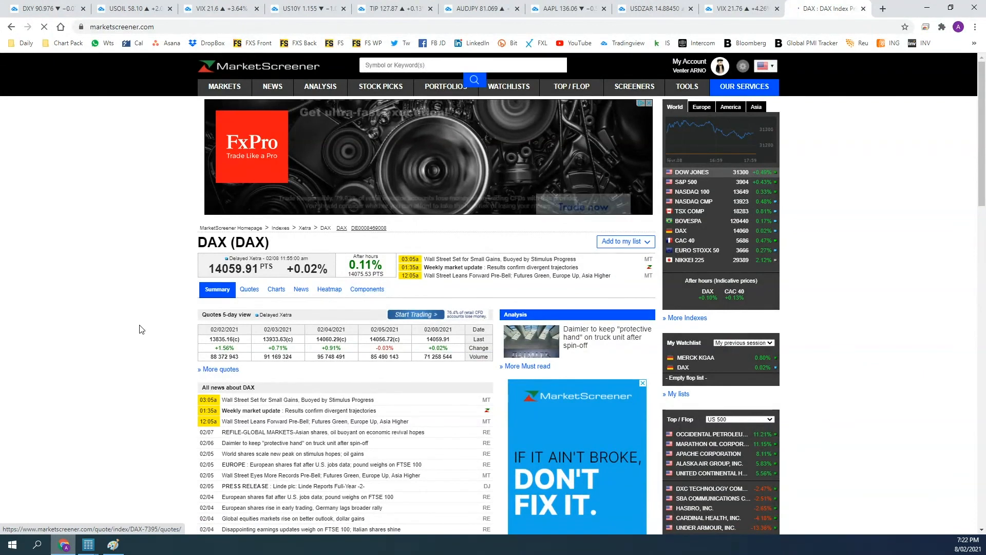
scroll(190, 255, "down", 2)
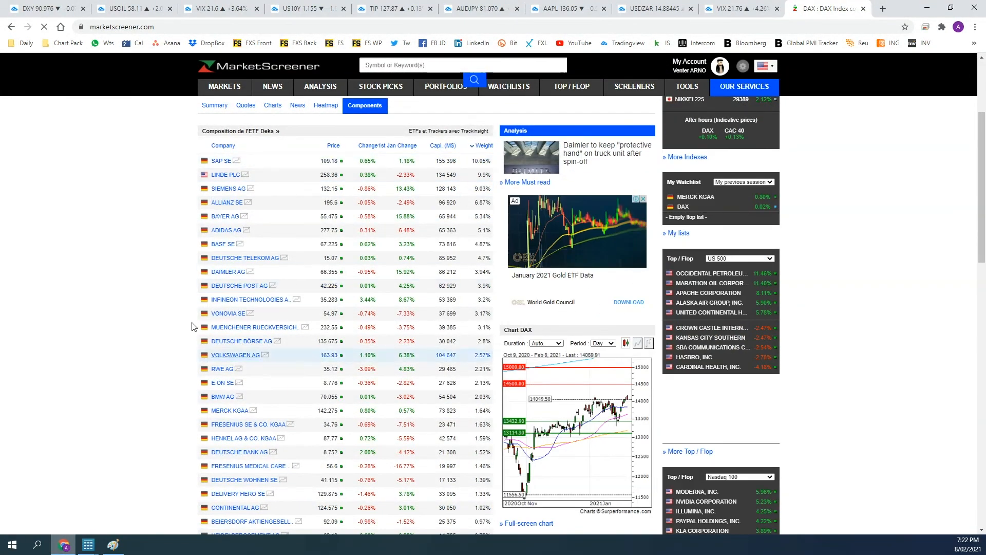
scroll(160, 307, "up", 3)
Step: Switch back to the Eikon monitor window and show the Company Index monitor
mouse_move(88, 546)
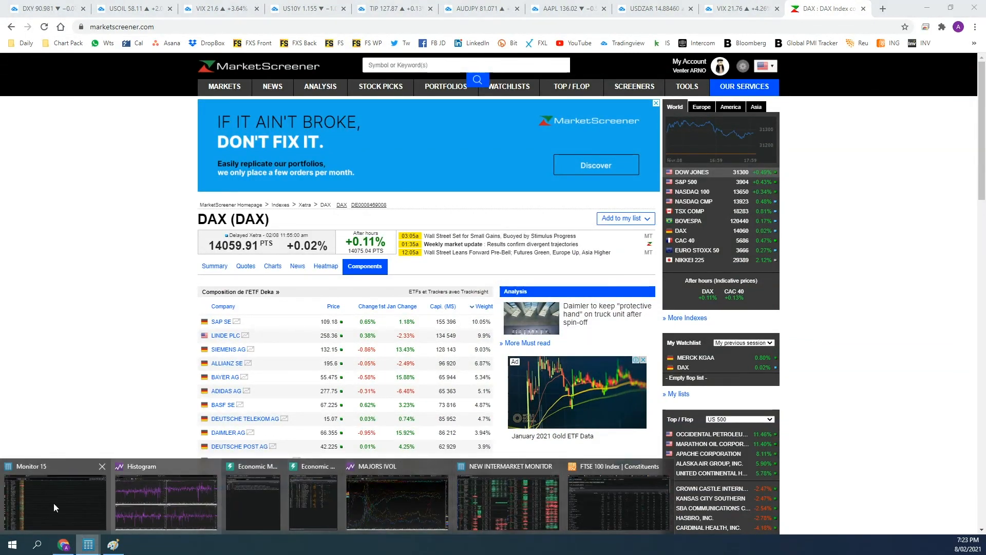
left_click(55, 508)
left_click(138, 12)
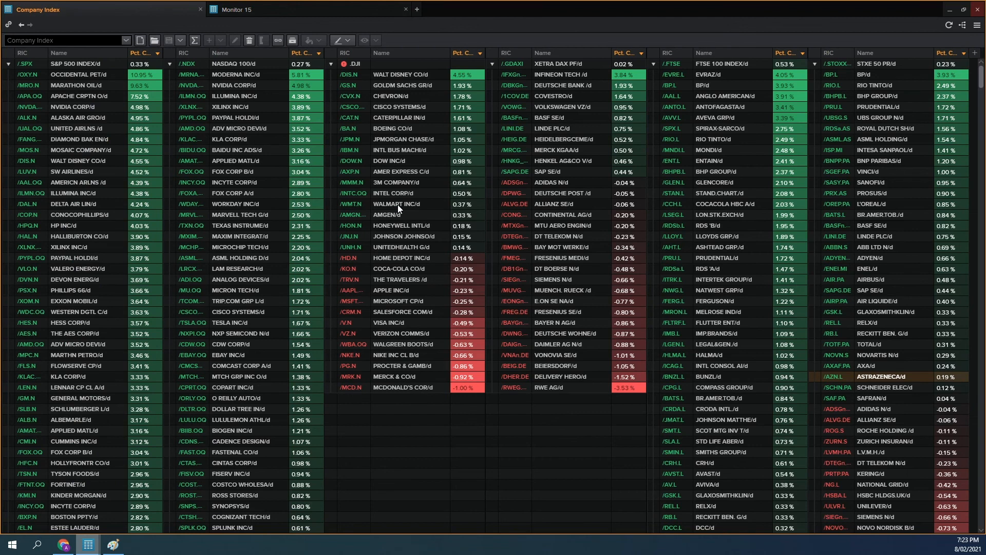